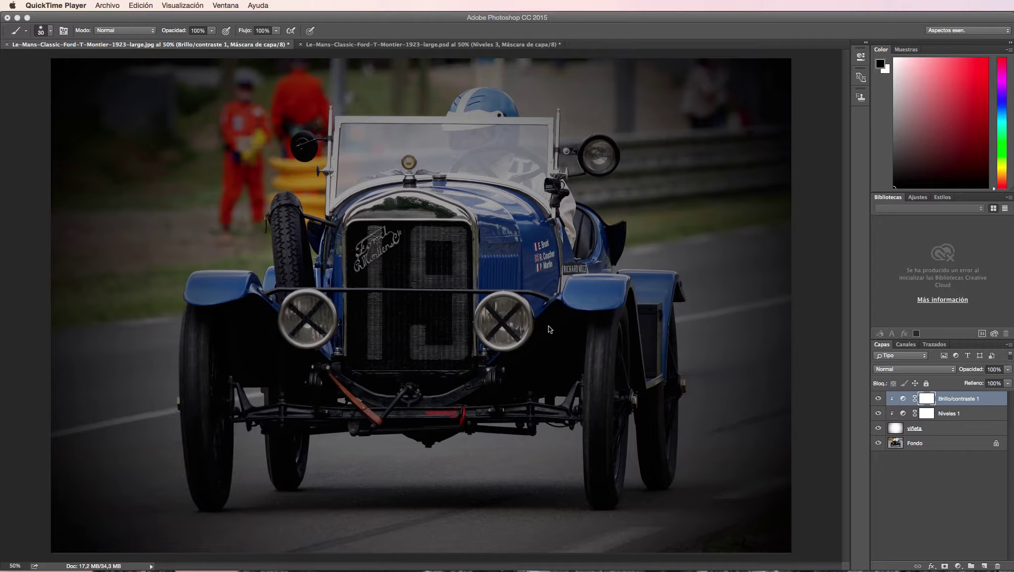
- Toggle the viñeta vignette and adjustment layers off and on to compare before and after
click(879, 429)
click(878, 429)
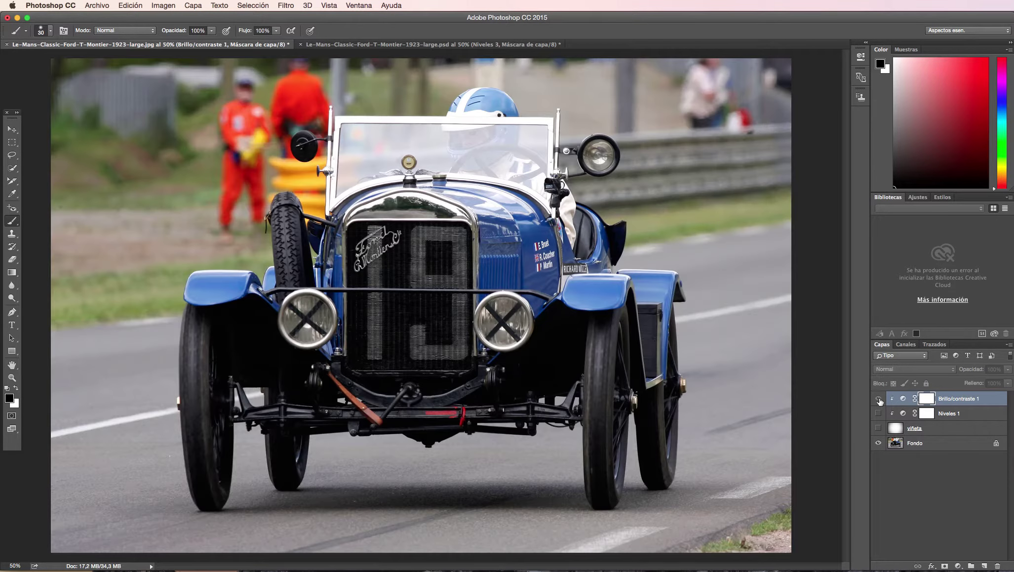
click(879, 414)
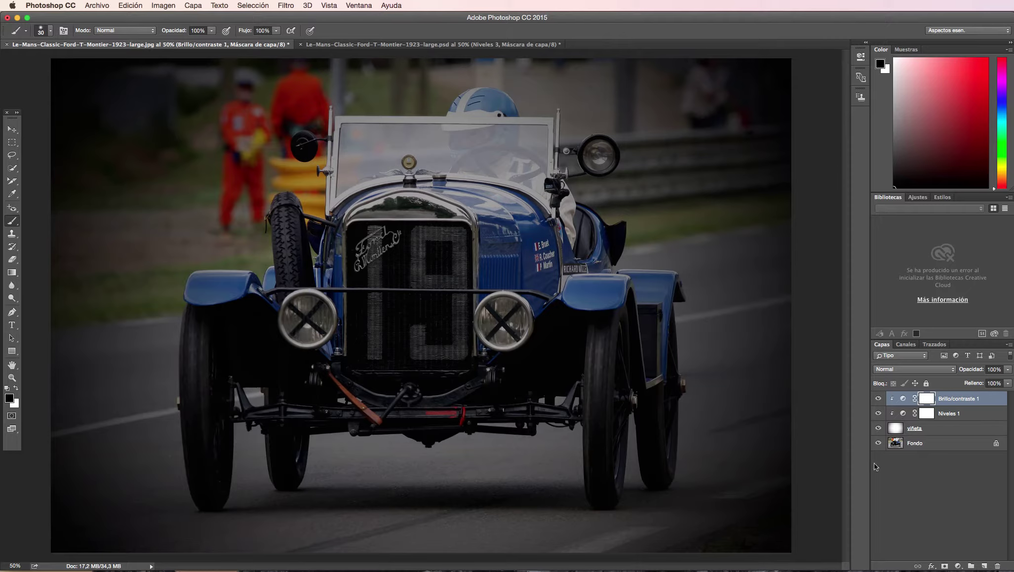
- Group Brillo/contraste 1 and Niveles 1 and name the group 'Vintage'
click(972, 565)
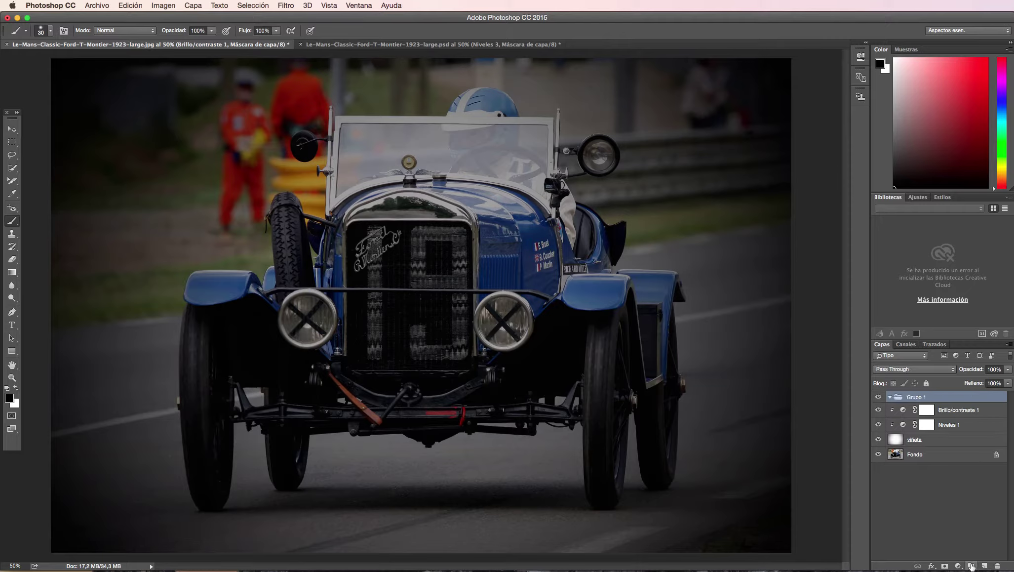
click(916, 397)
double_click(916, 397)
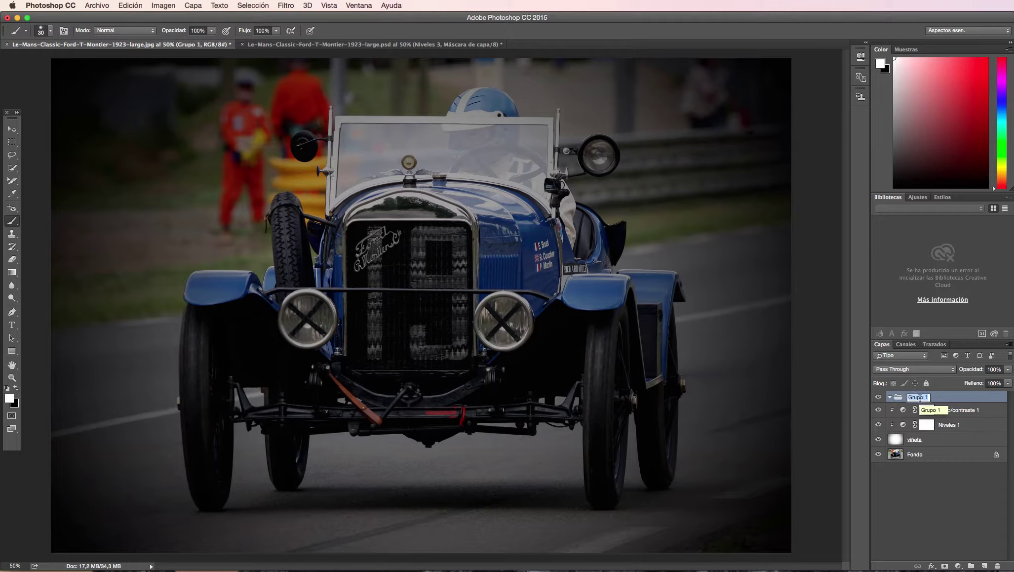
text(Vinta)
text(ge)
key(Return)
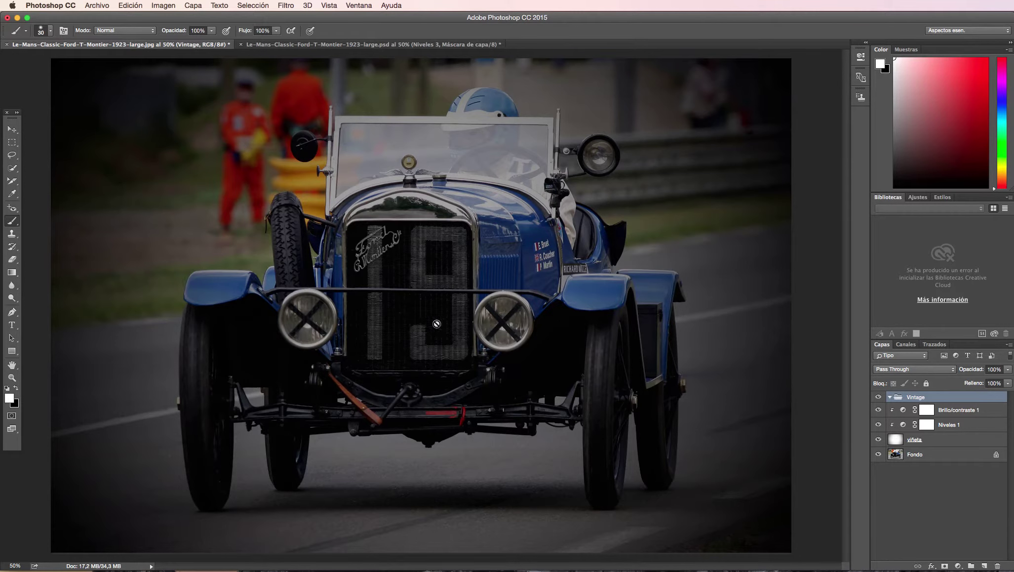
- Preview the Efecto vintage group in the reference .psd, then return to the car photo
click(403, 45)
key(x)
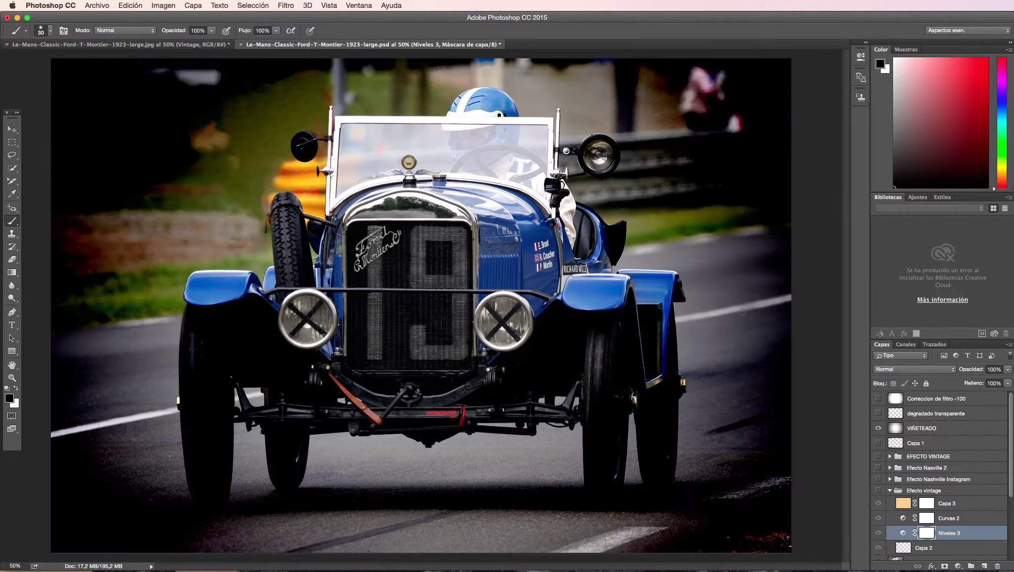
click(878, 490)
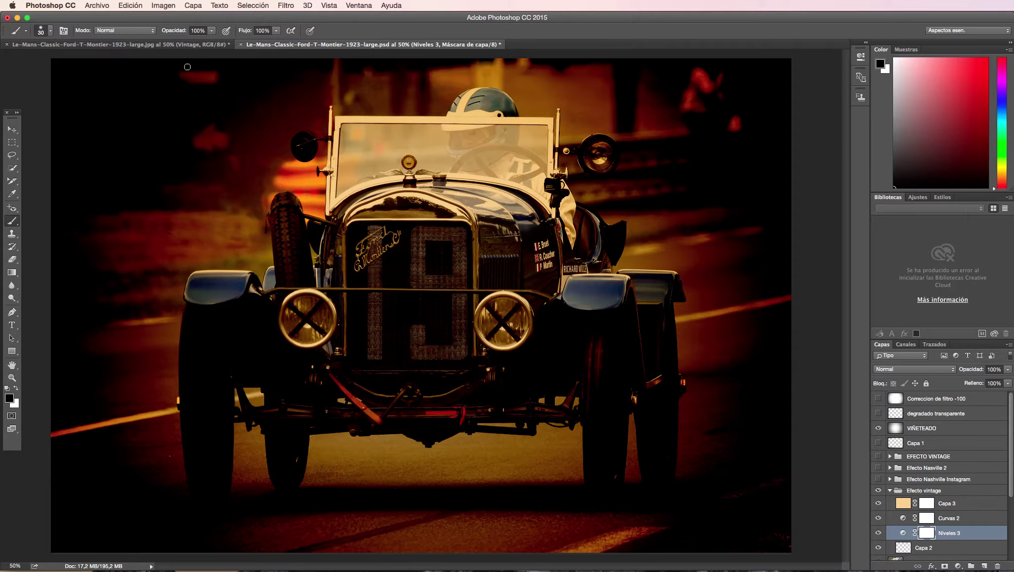
click(178, 44)
key(x)
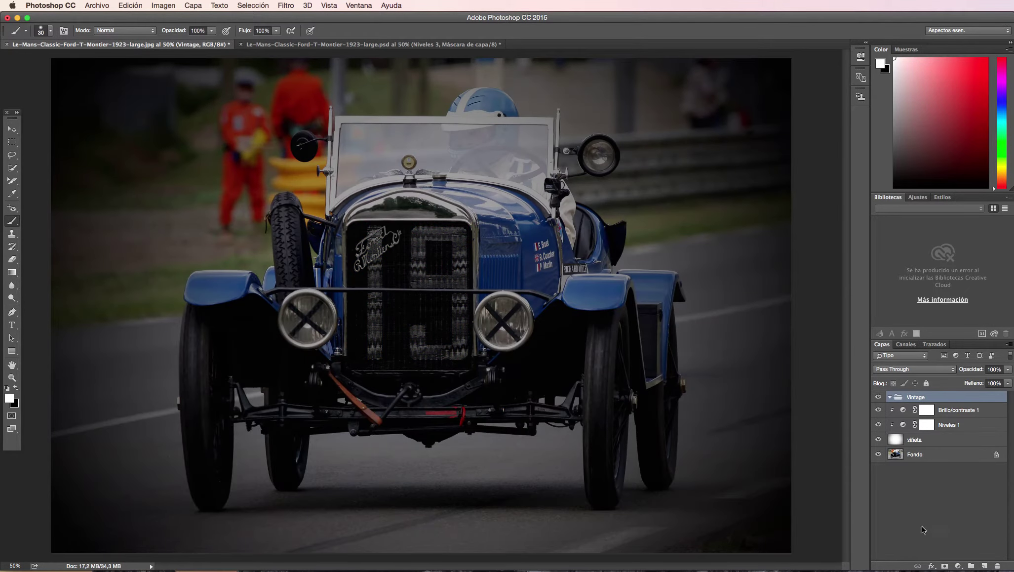
- Add a new layer Capa 1 in the Vintage group, trying a yellow fill then undoing it
click(984, 566)
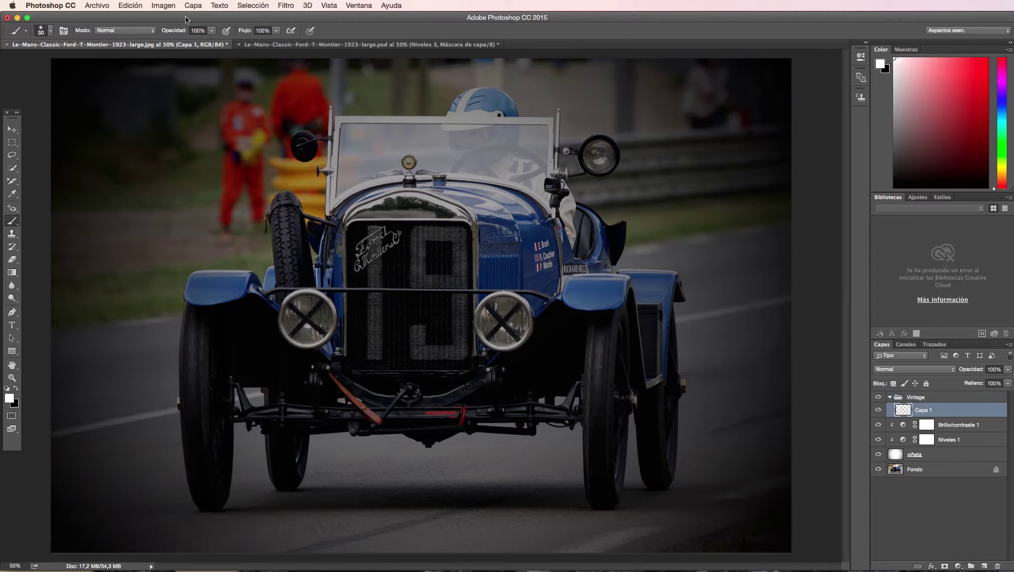
click(130, 6)
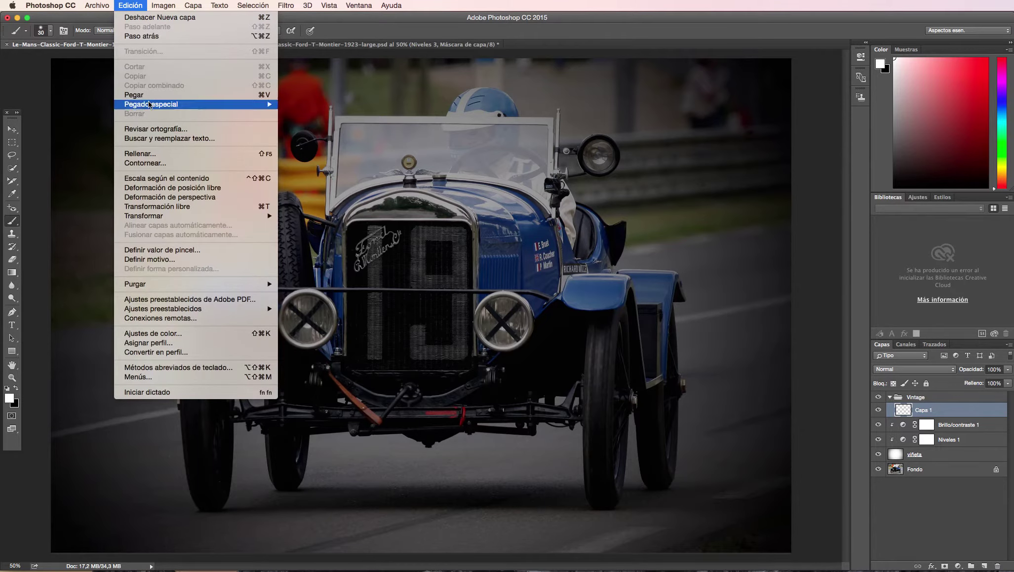
click(166, 157)
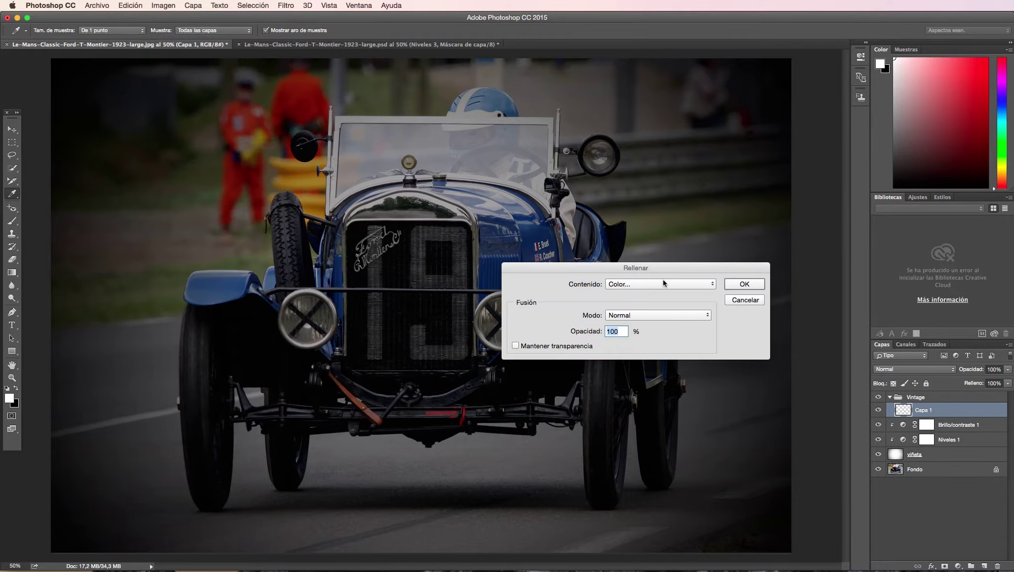
click(739, 286)
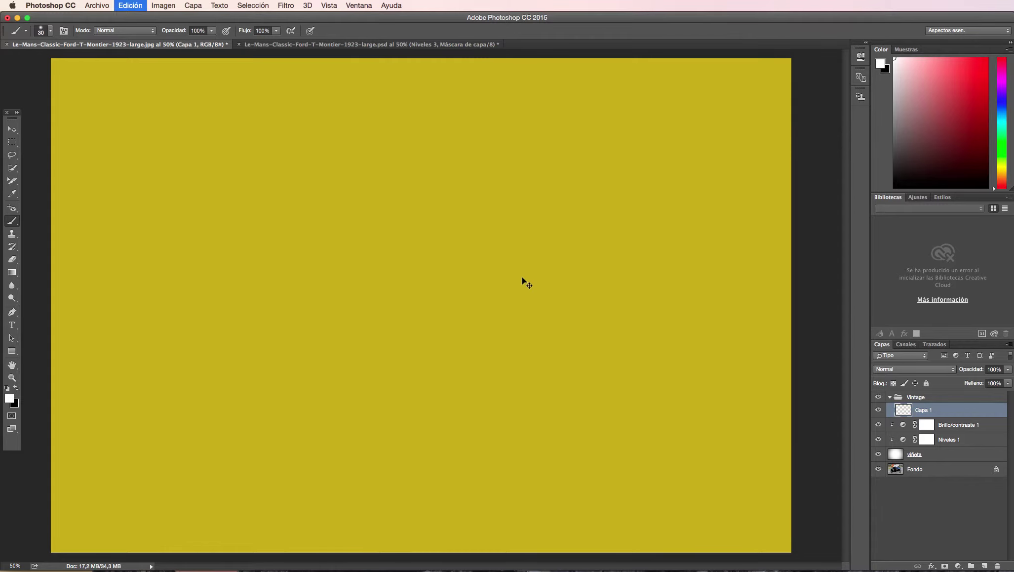
key(ctrl+z)
- Fill Capa 1 with a custom medium blue (about #3260bd) using Edición > Rellenar
click(118, 6)
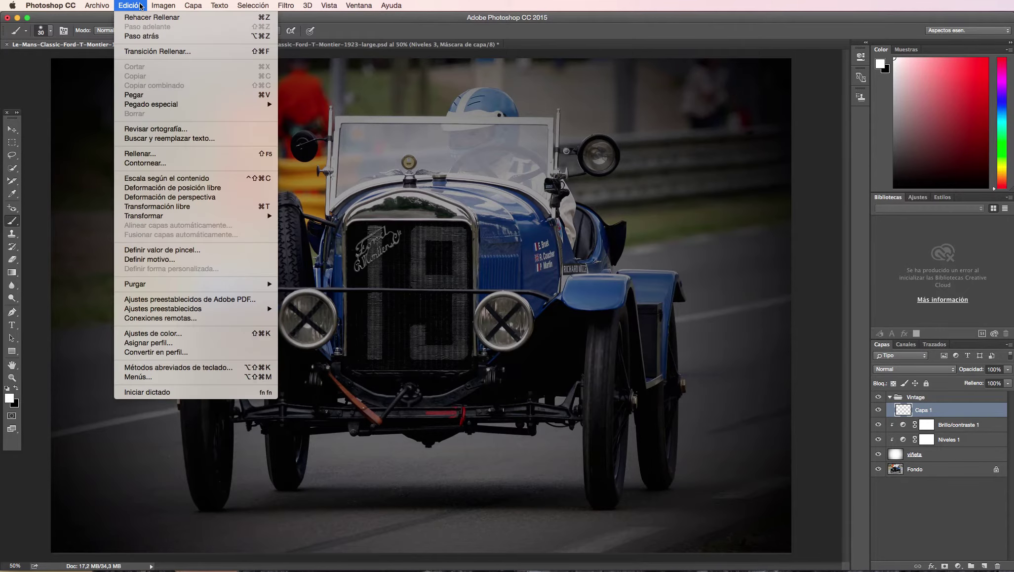
click(175, 153)
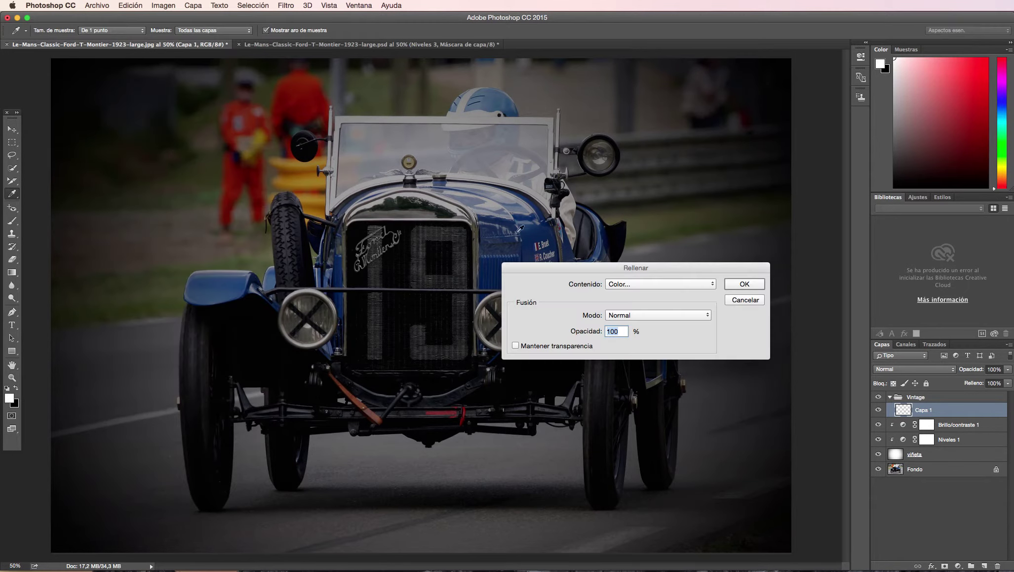
click(675, 285)
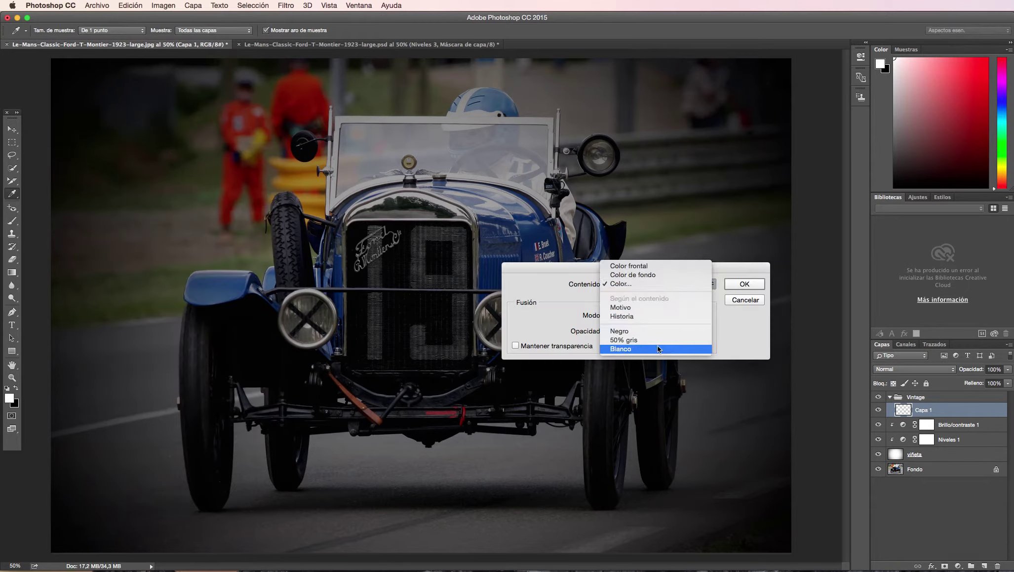
click(660, 284)
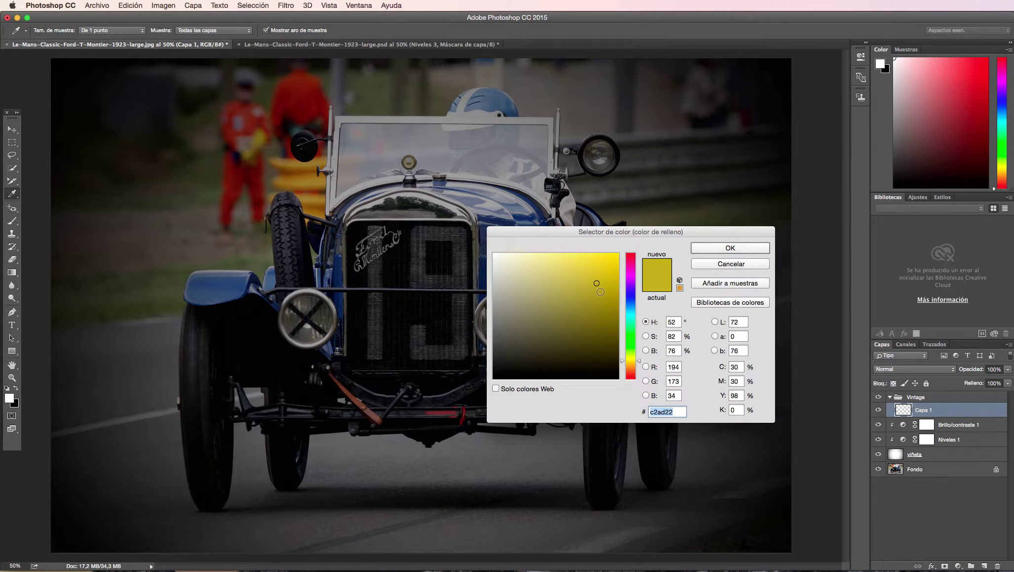
drag(596, 286, 597, 271)
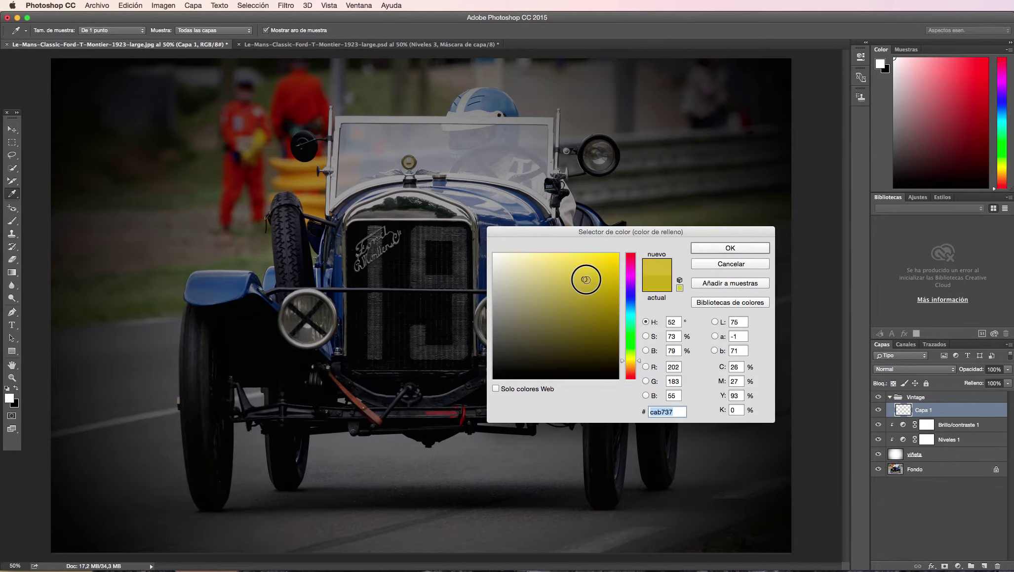
drag(631, 359, 625, 329)
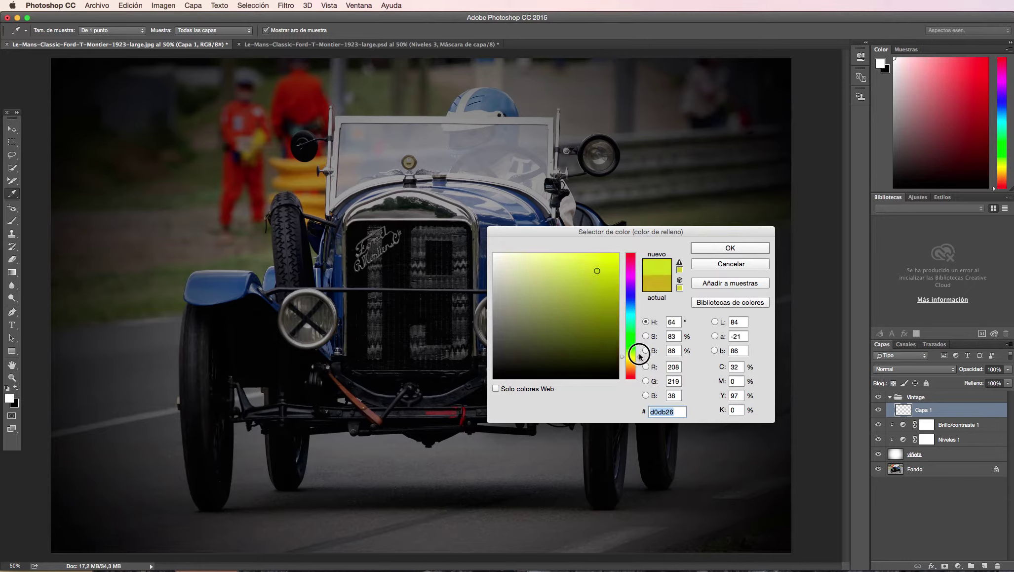
click(635, 300)
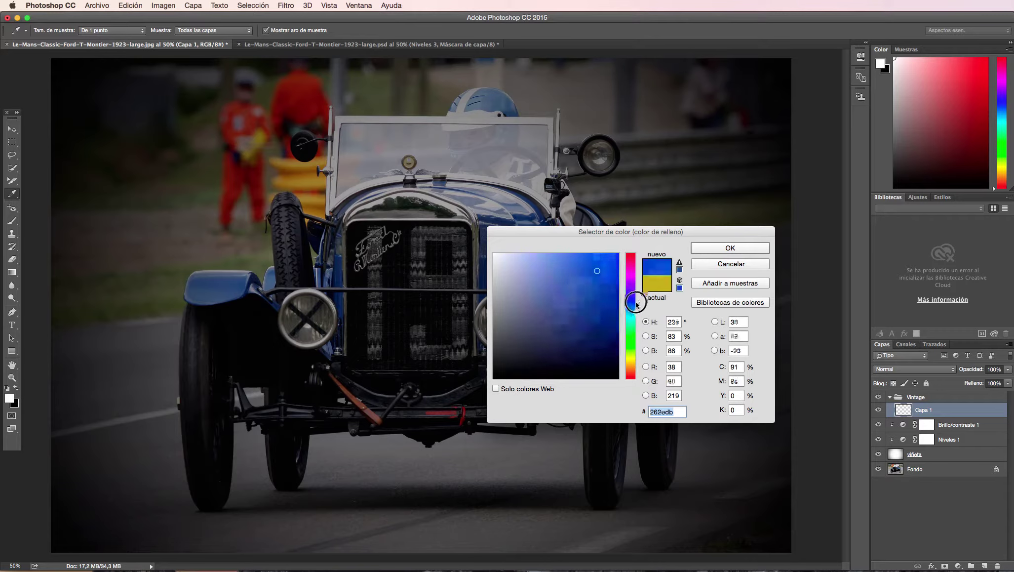
drag(636, 303, 636, 302)
click(595, 270)
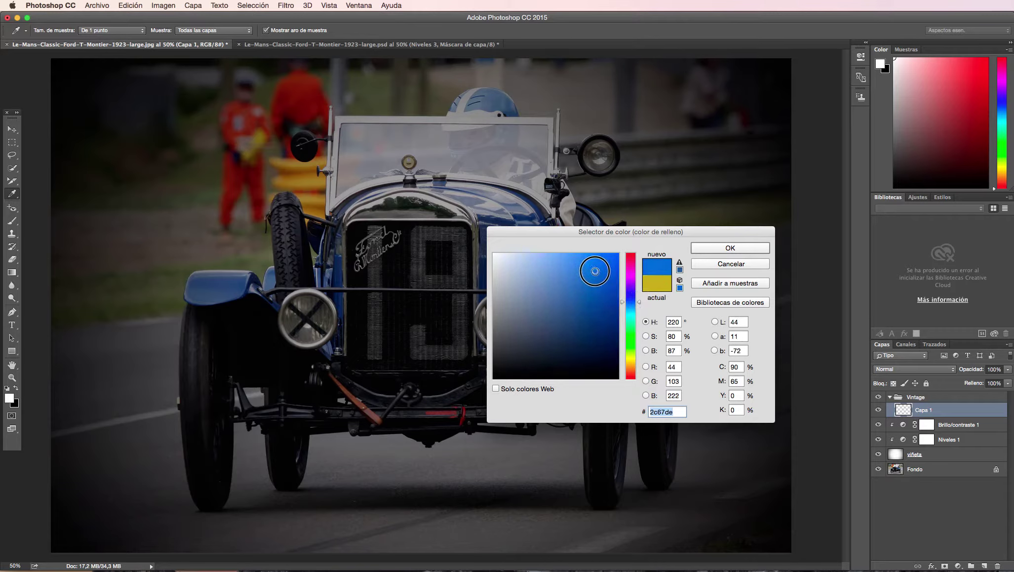
drag(595, 270, 586, 286)
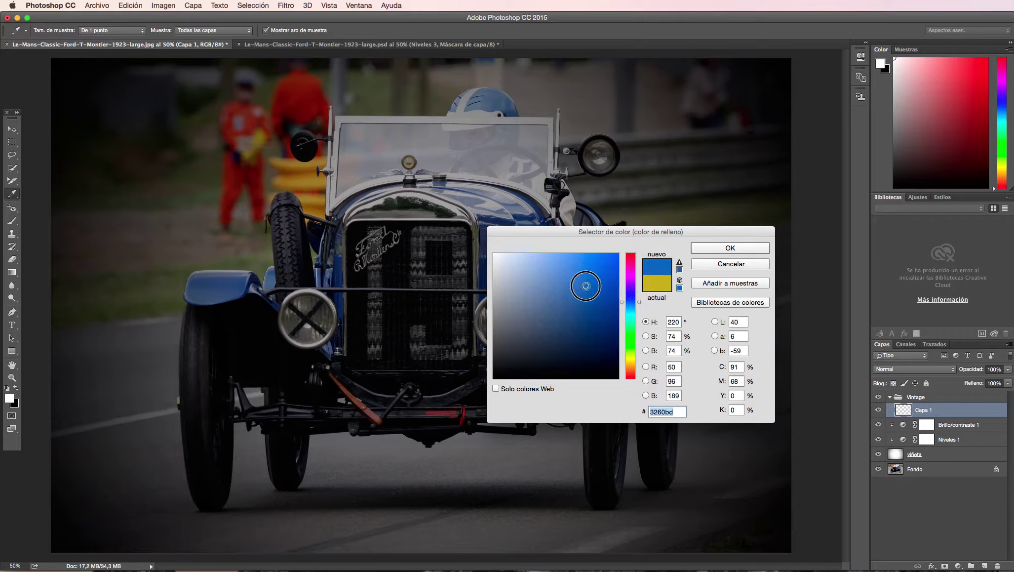
click(729, 248)
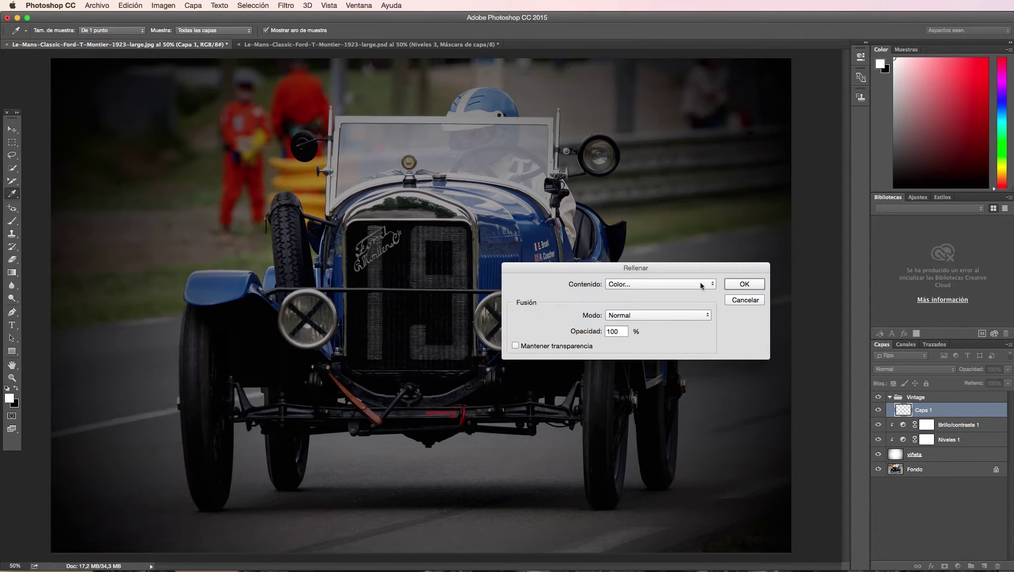
click(737, 285)
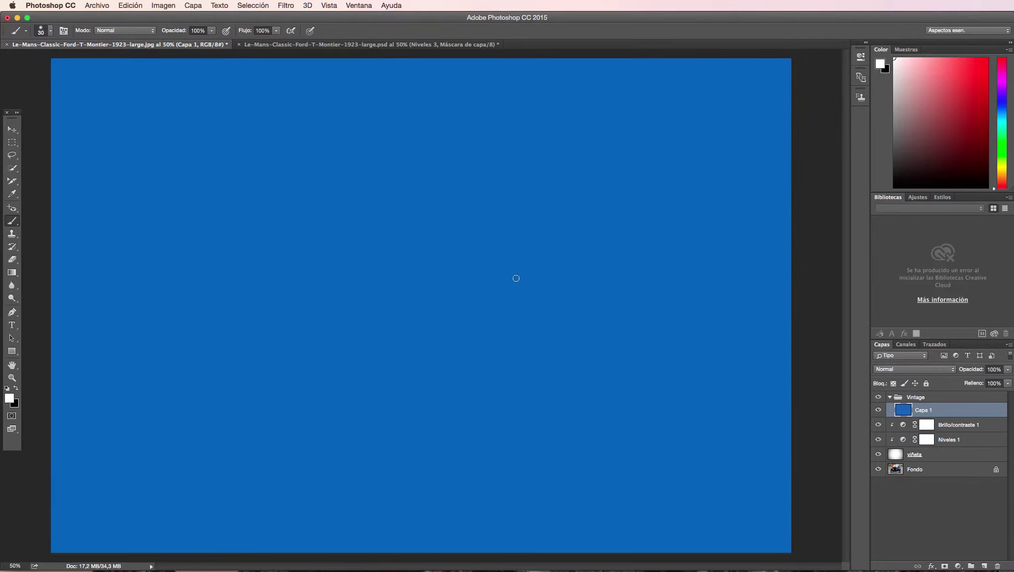
- Set Capa 1 to Subexponer color at 50% opacity, cancelling the Estilo de capa dialog unchanged
click(917, 370)
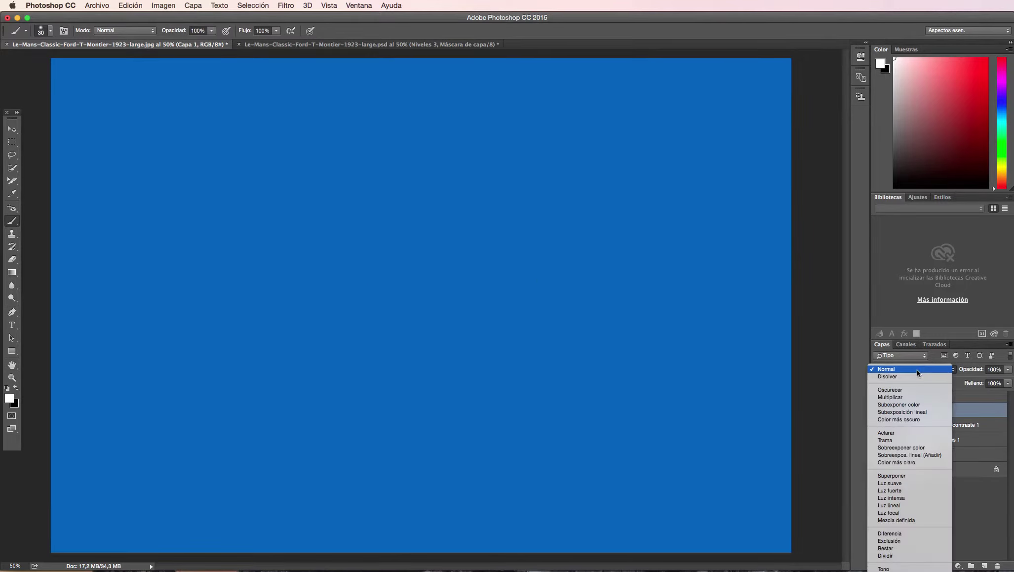
click(917, 406)
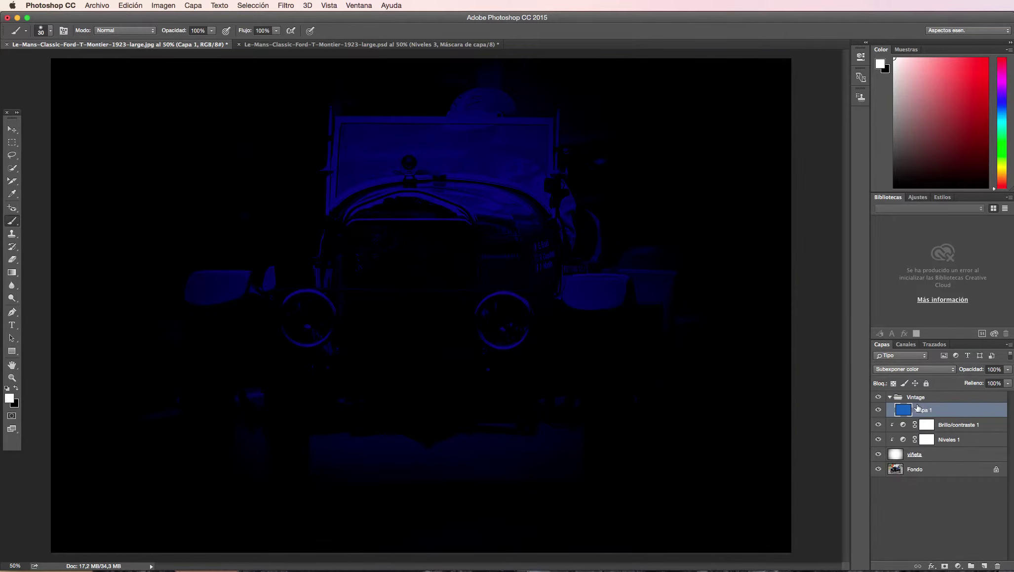
click(1008, 374)
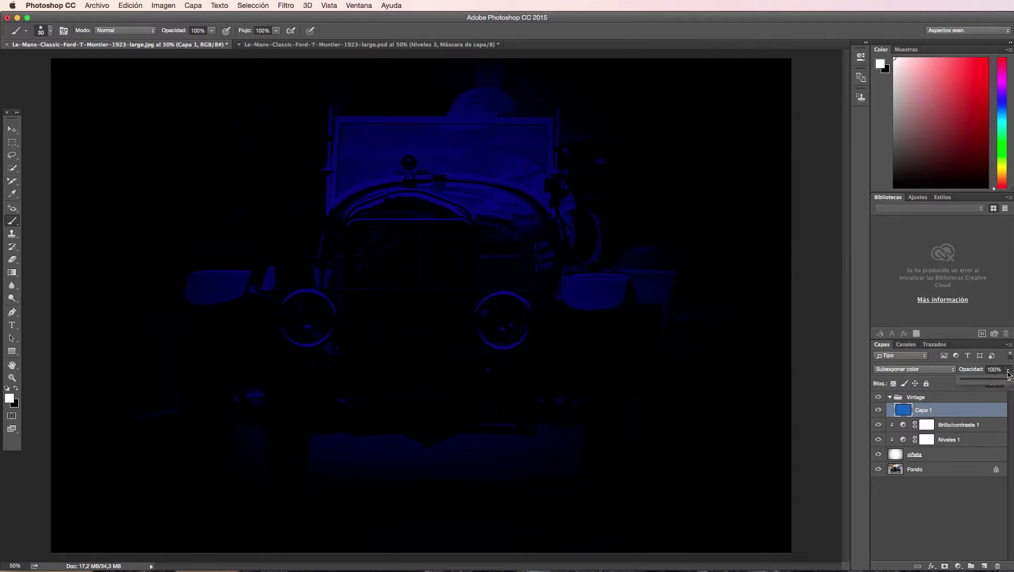
drag(1007, 379, 985, 381)
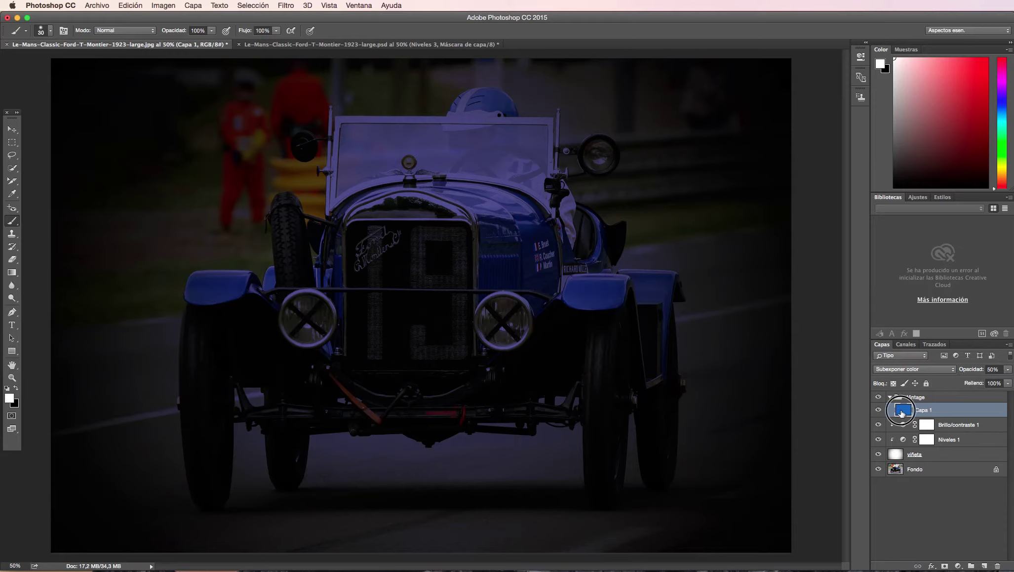
double_click(902, 411)
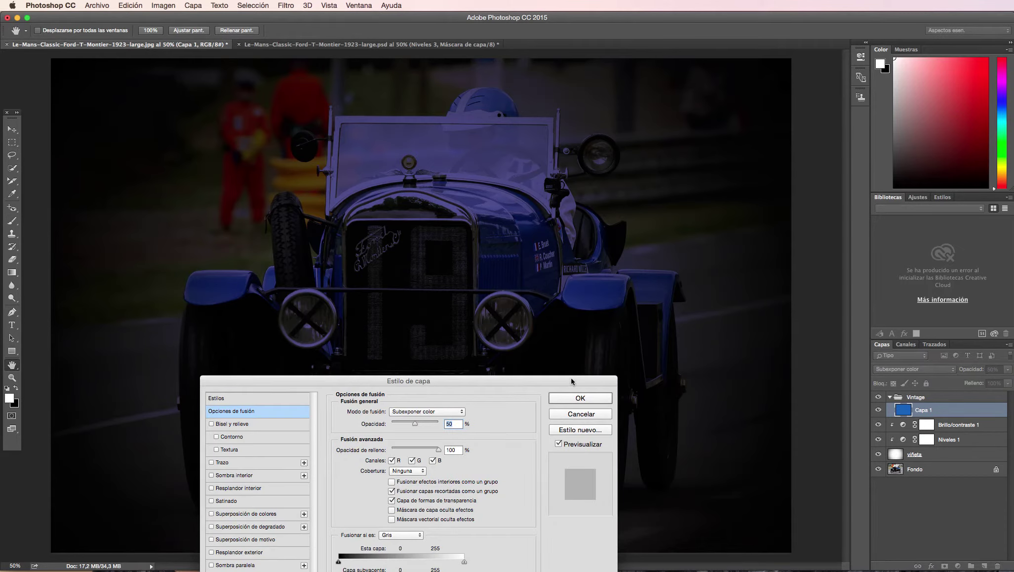
drag(571, 381, 602, 292)
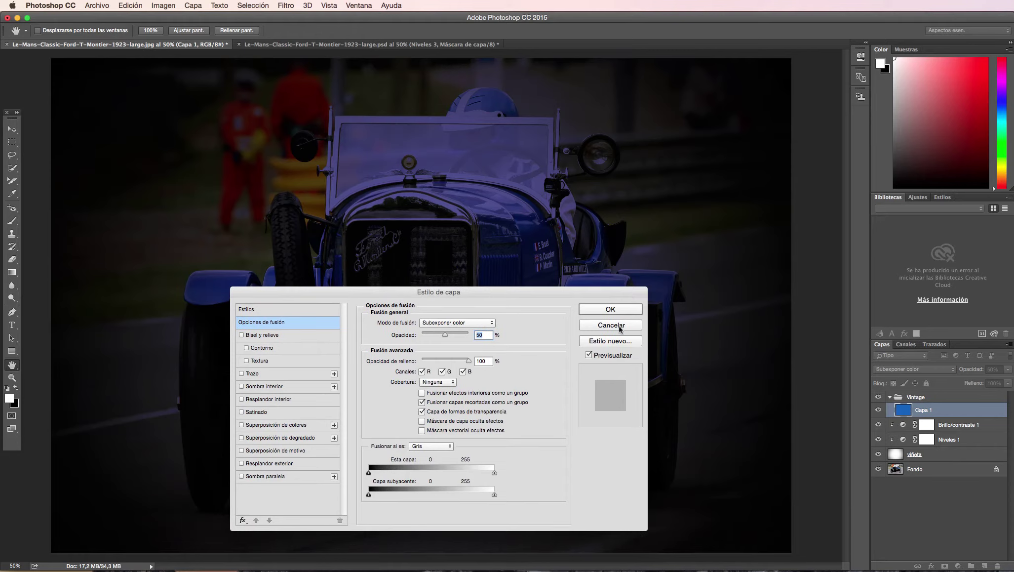
click(611, 325)
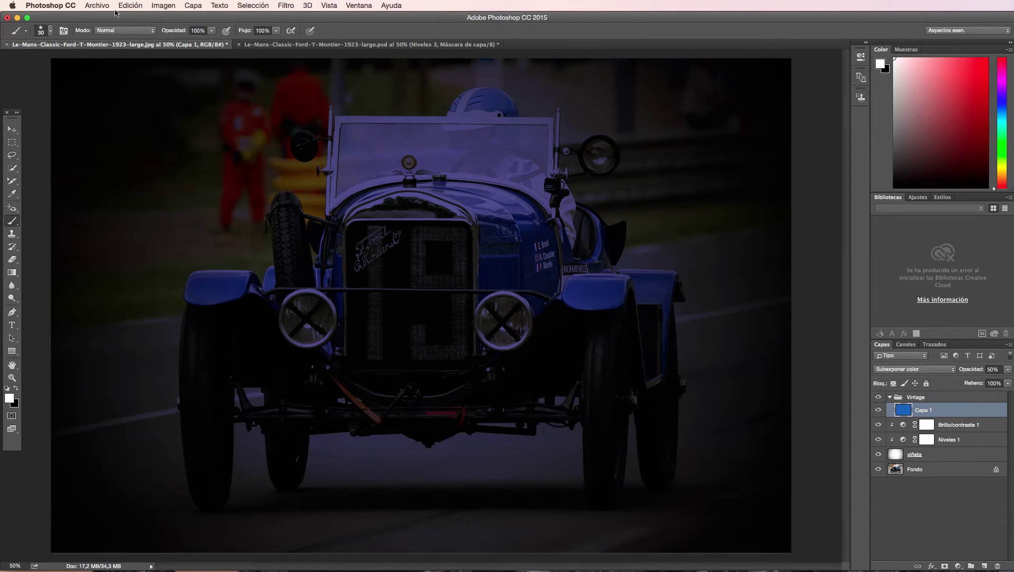
- Refill Capa 1 with golden yellow #dac61e, saving the previous blue as a swatch
click(135, 6)
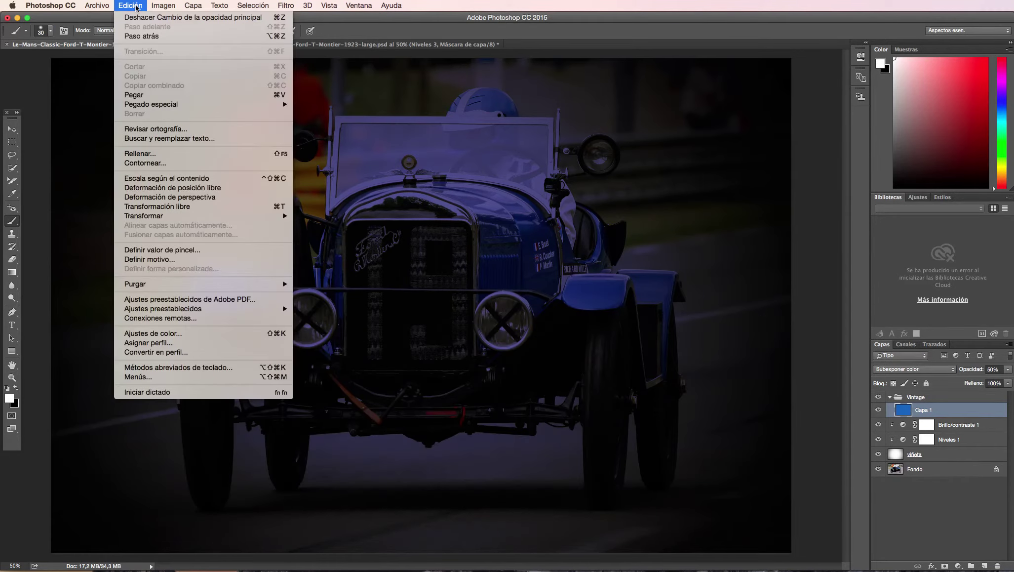
click(158, 154)
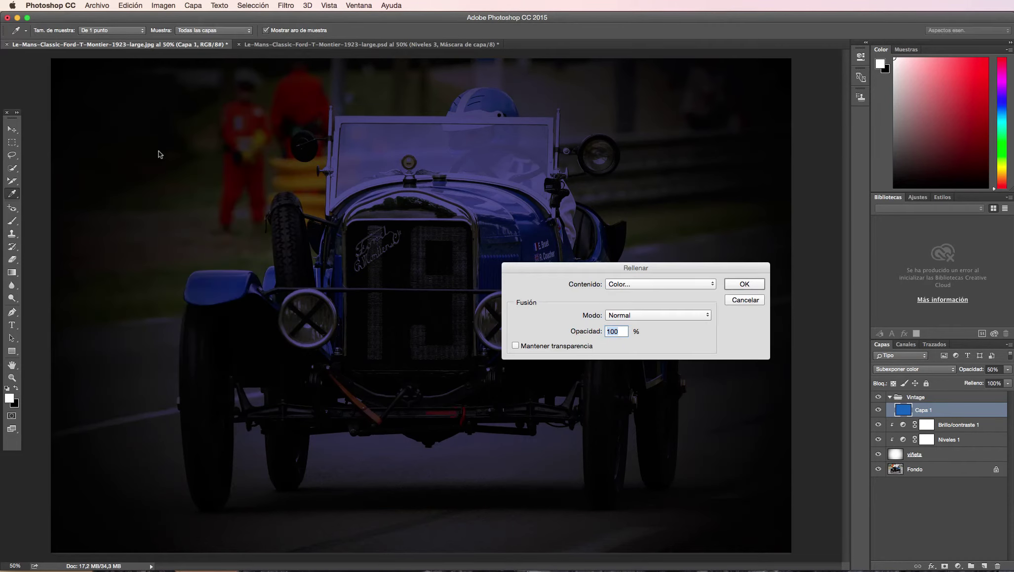
click(665, 285)
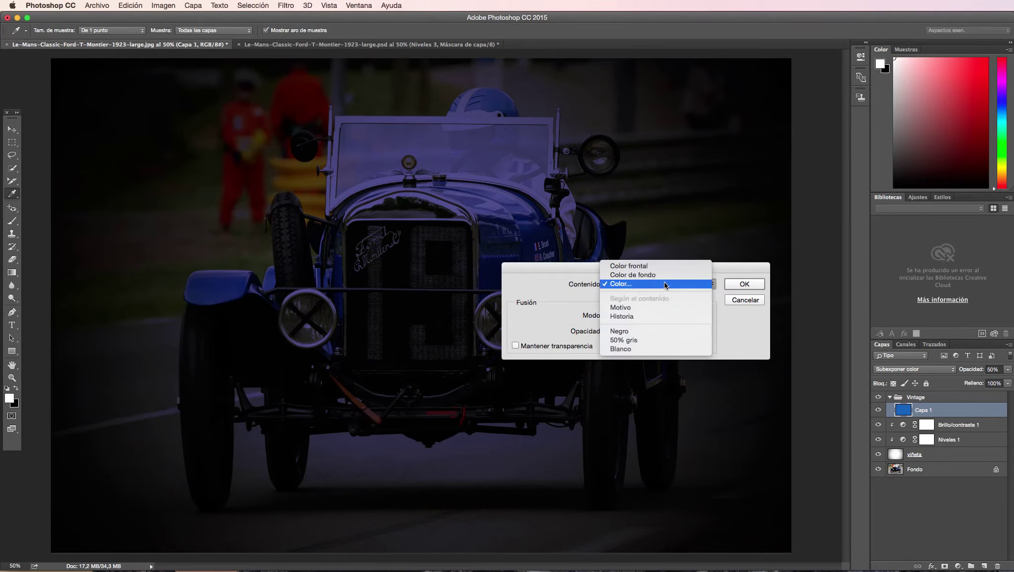
click(702, 285)
click(743, 285)
click(759, 338)
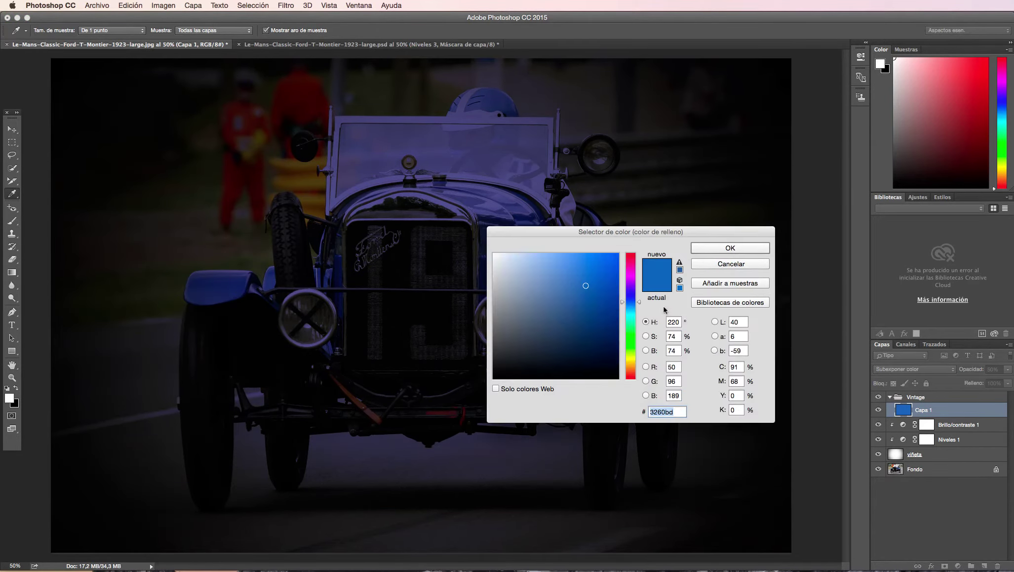
click(634, 348)
drag(635, 351, 634, 356)
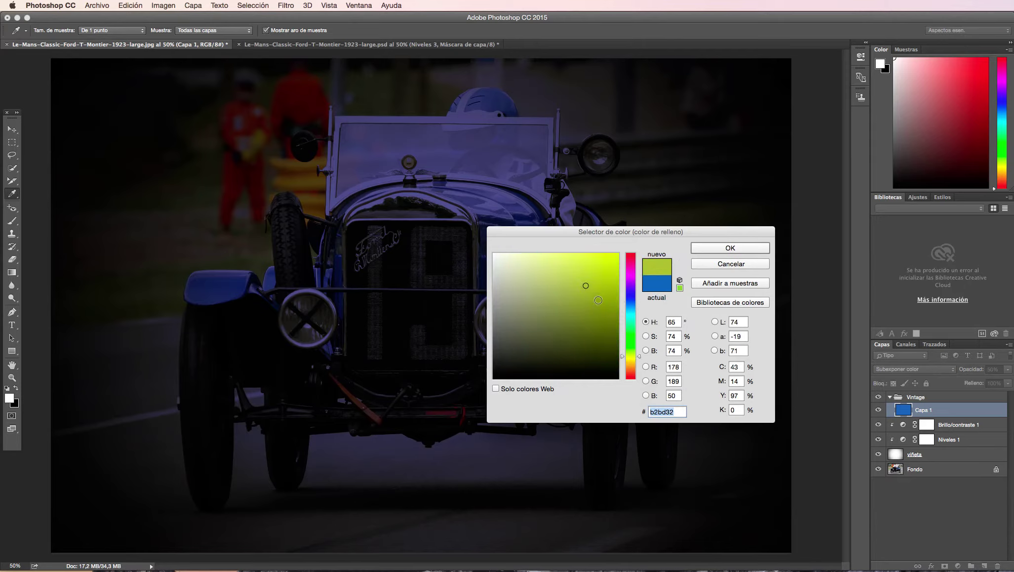
drag(605, 293, 597, 276)
click(631, 360)
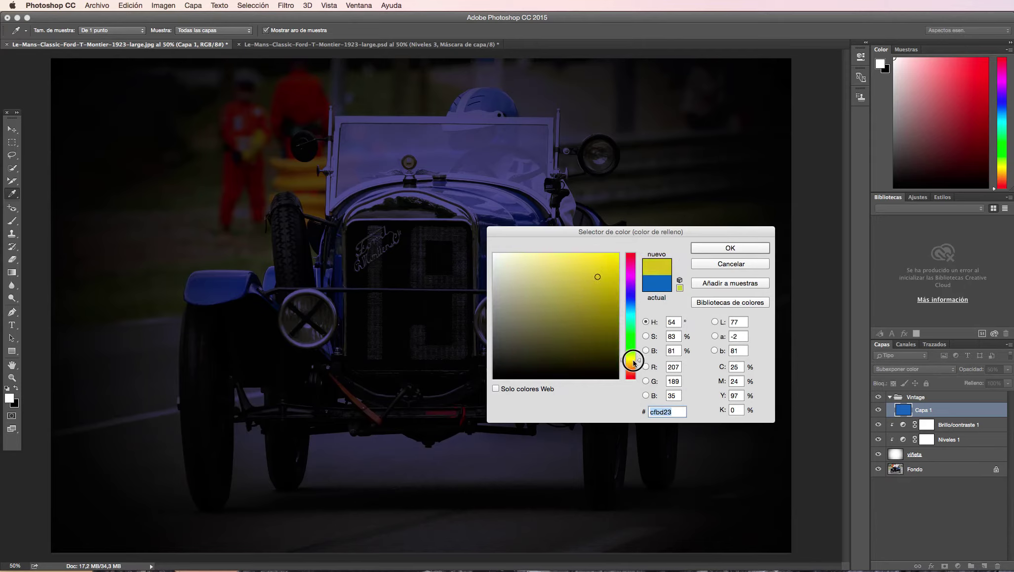
click(743, 253)
click(744, 285)
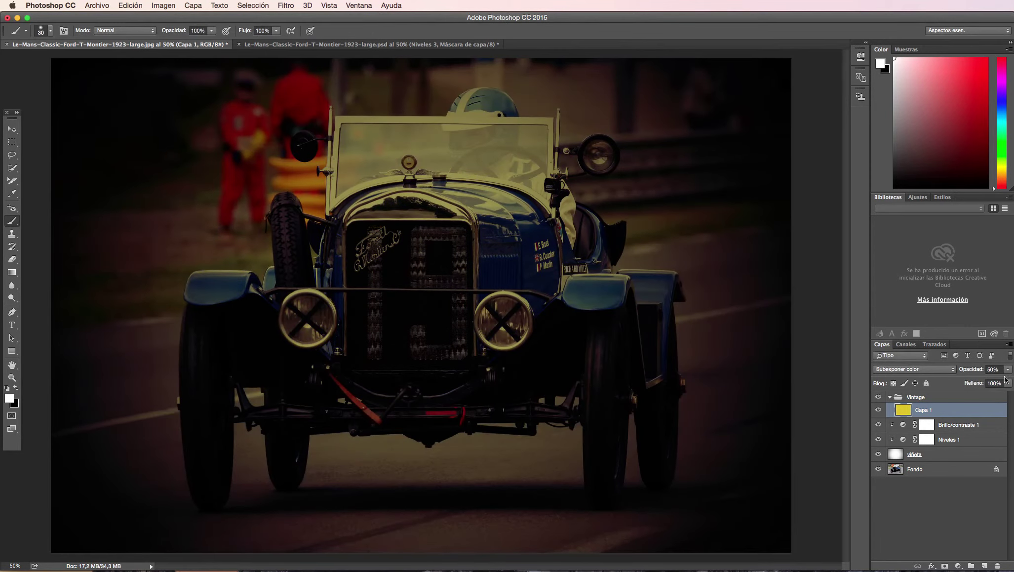
- Raise Capa 1's opacity to about 60%, then select the Vintage group
click(1007, 369)
drag(984, 381, 990, 382)
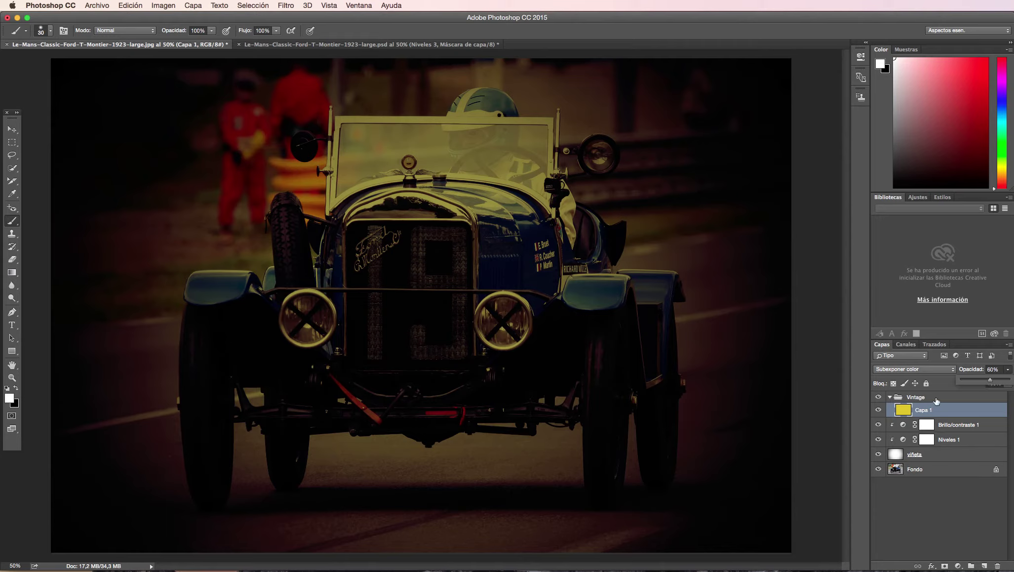
click(937, 400)
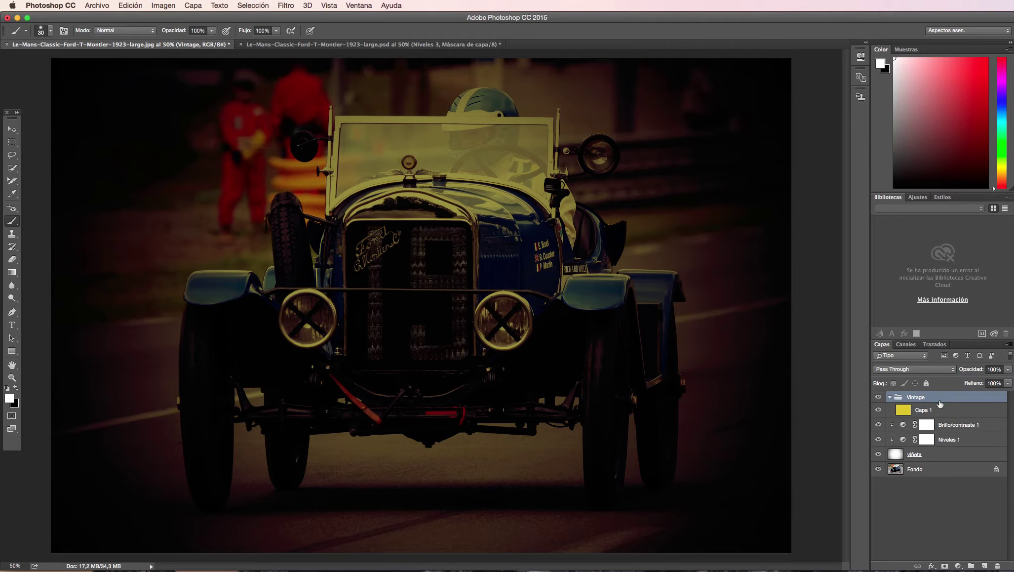
click(195, 7)
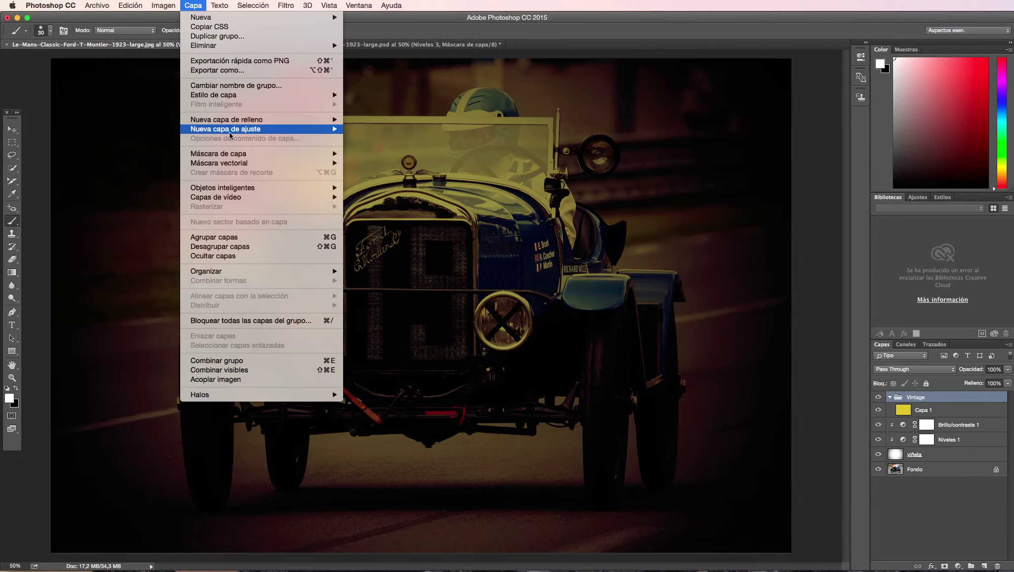
- Add a Niveles 2 Levels layer with input 4/0.86/149 and output 3–232
mouse_move(226, 129)
click(385, 139)
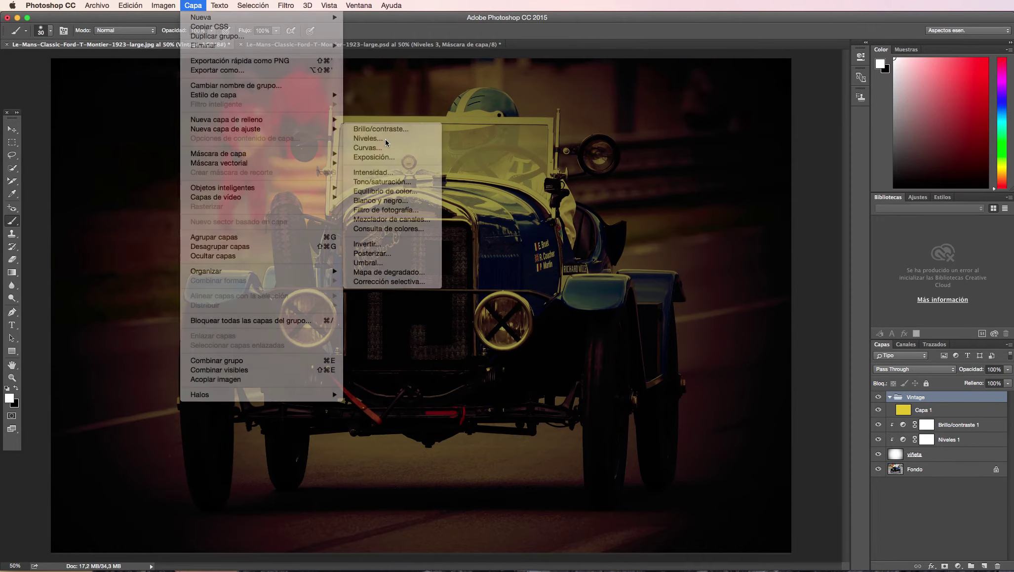
click(600, 298)
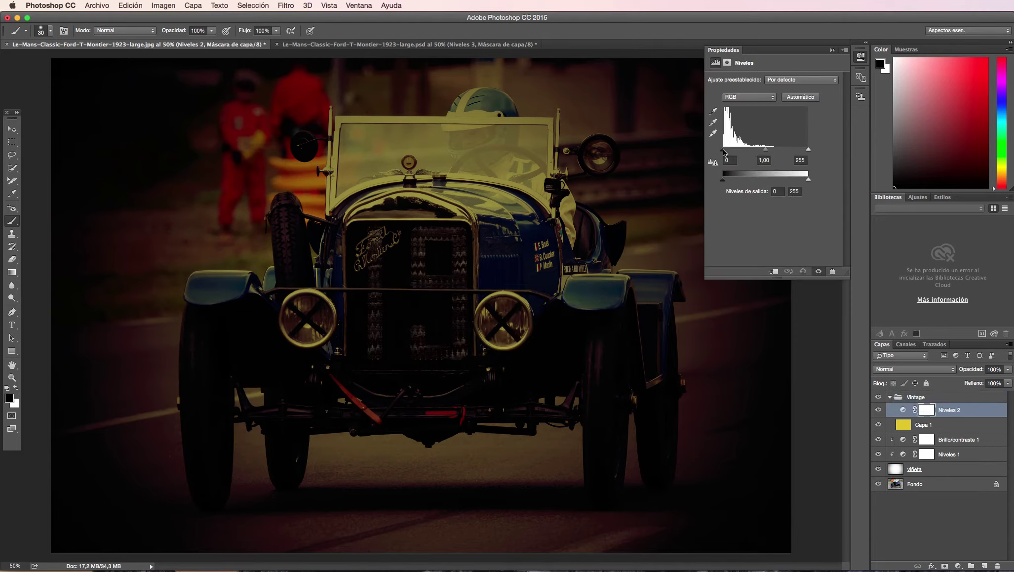
drag(723, 150, 725, 152)
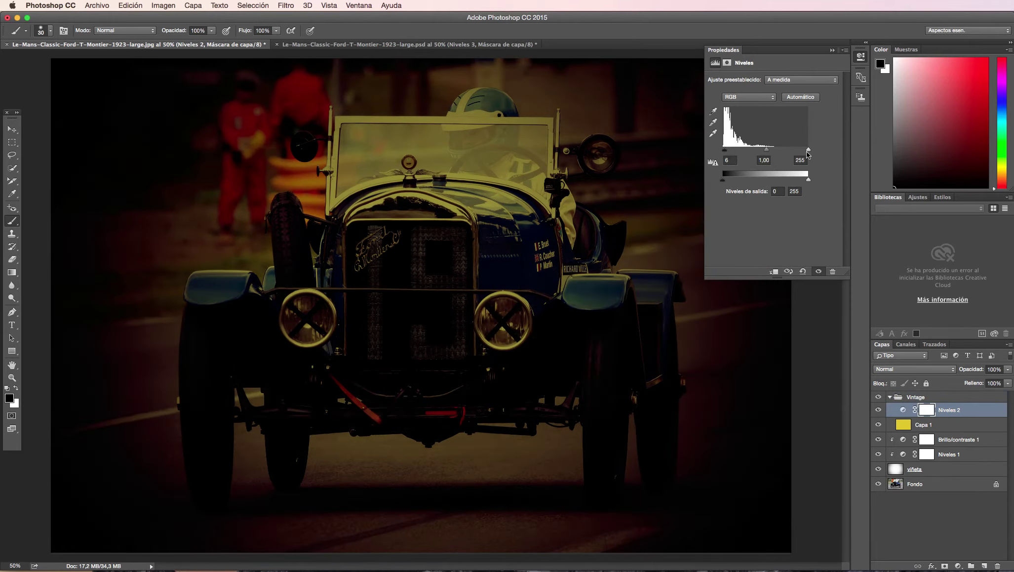
drag(808, 149, 726, 151)
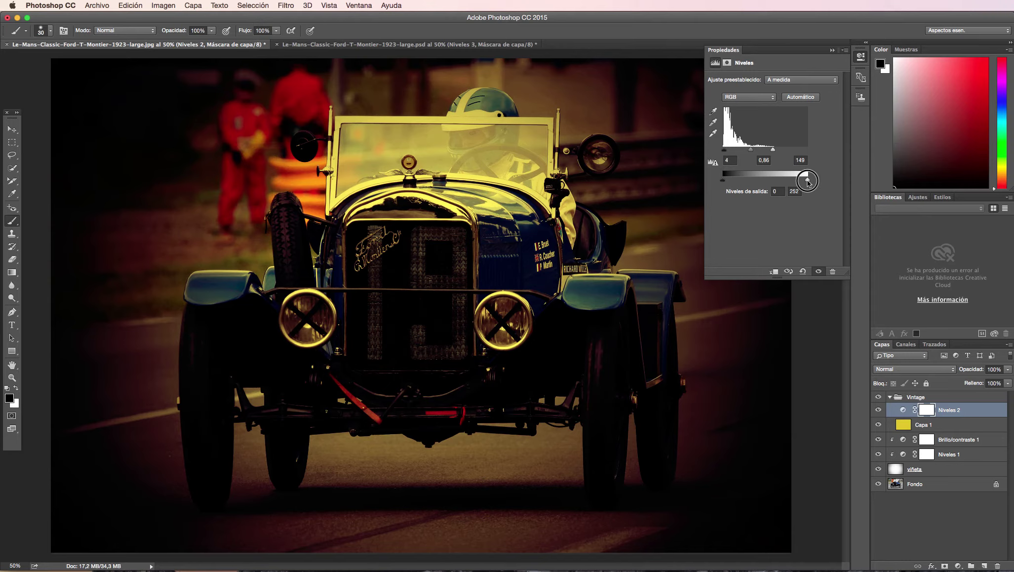
drag(808, 182, 792, 182)
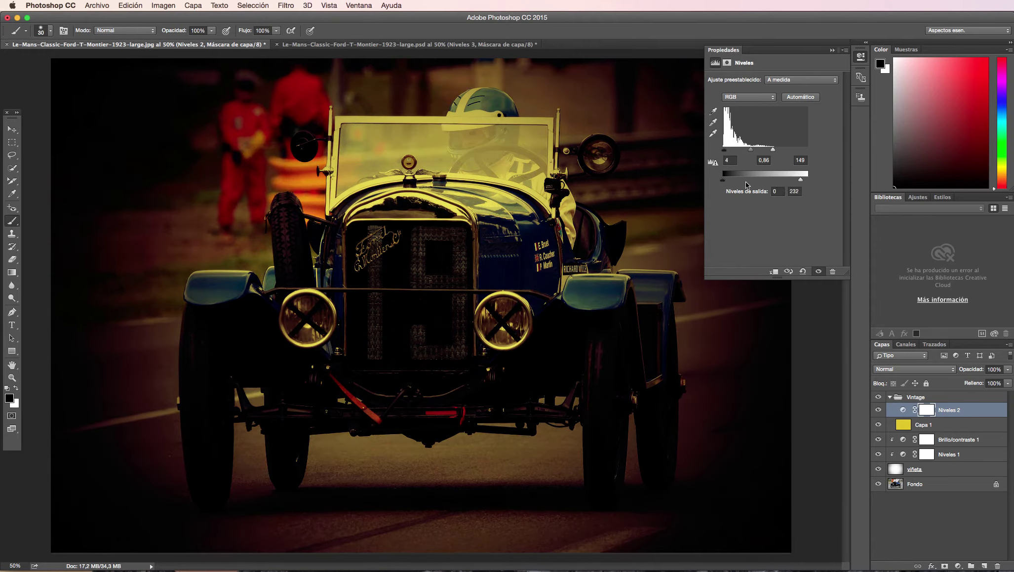
drag(723, 181, 724, 181)
click(832, 50)
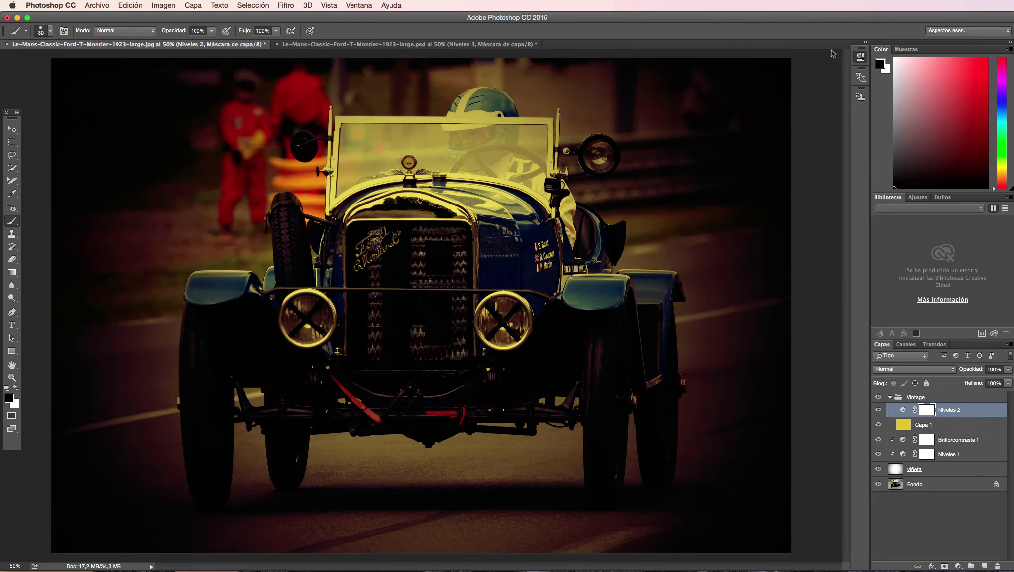
click(195, 5)
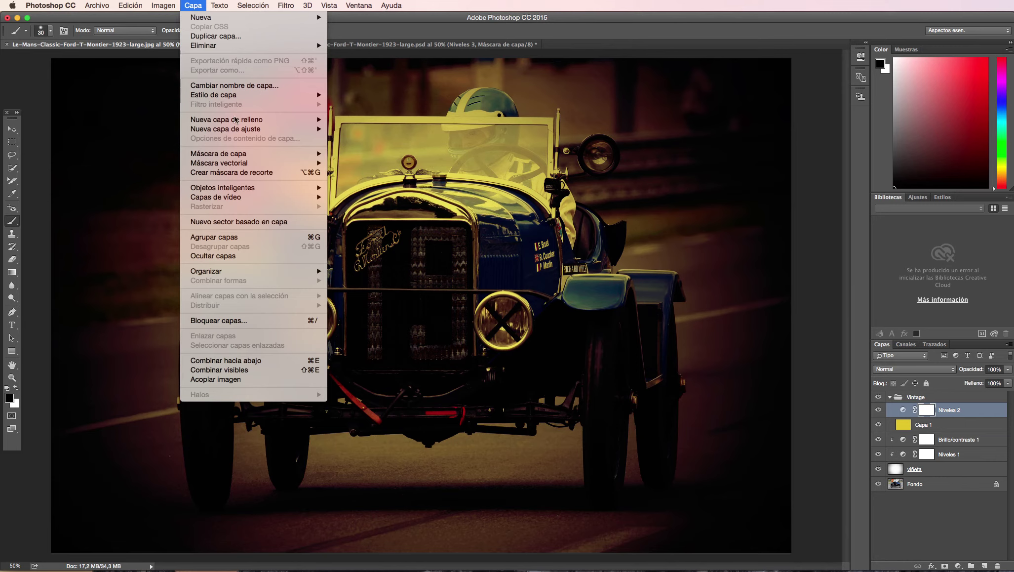
mouse_move(238, 128)
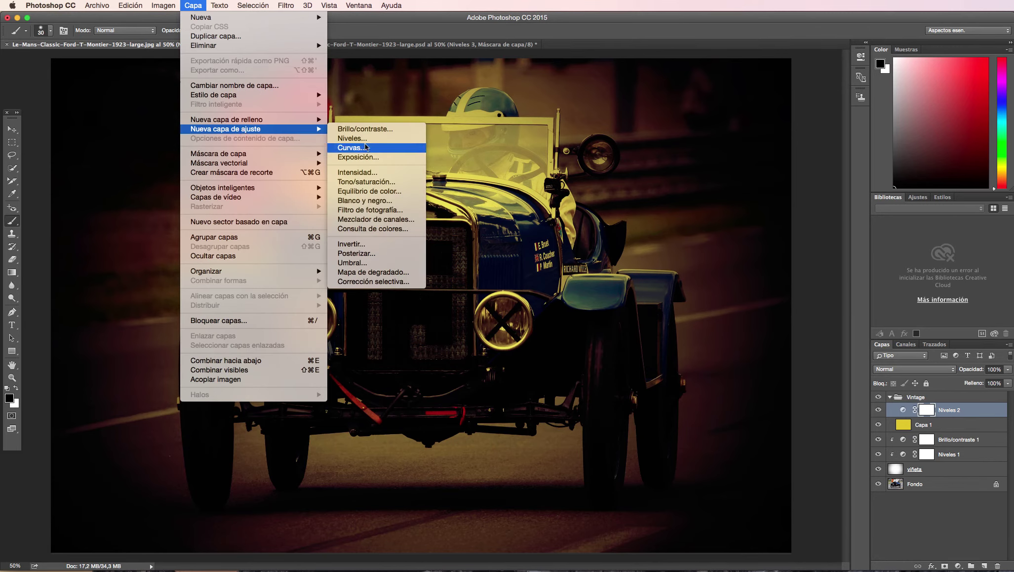
- Add a Curvas 1 layer and bend its RGB curve into a contrast-boosting S-shape
click(364, 150)
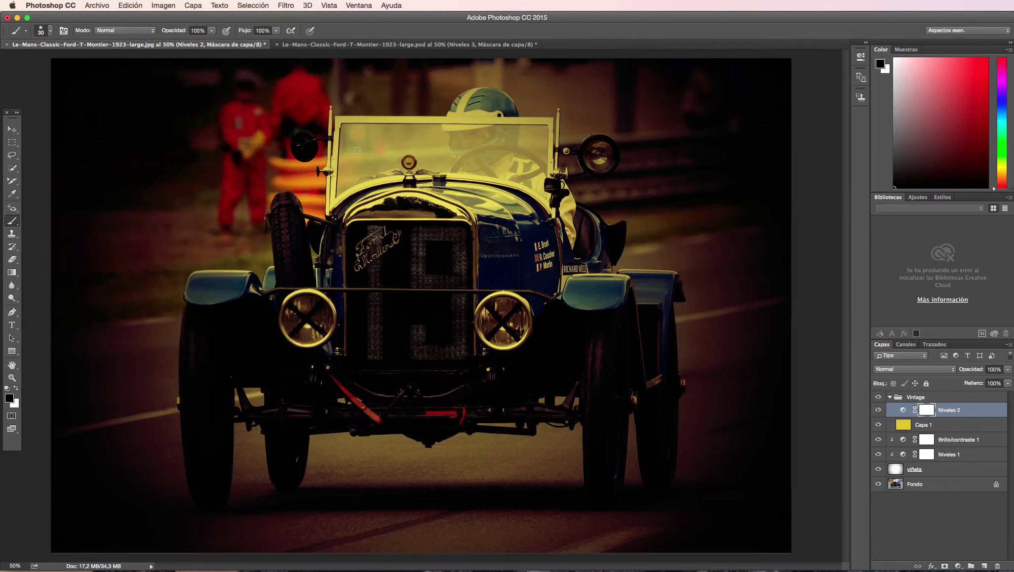
click(602, 300)
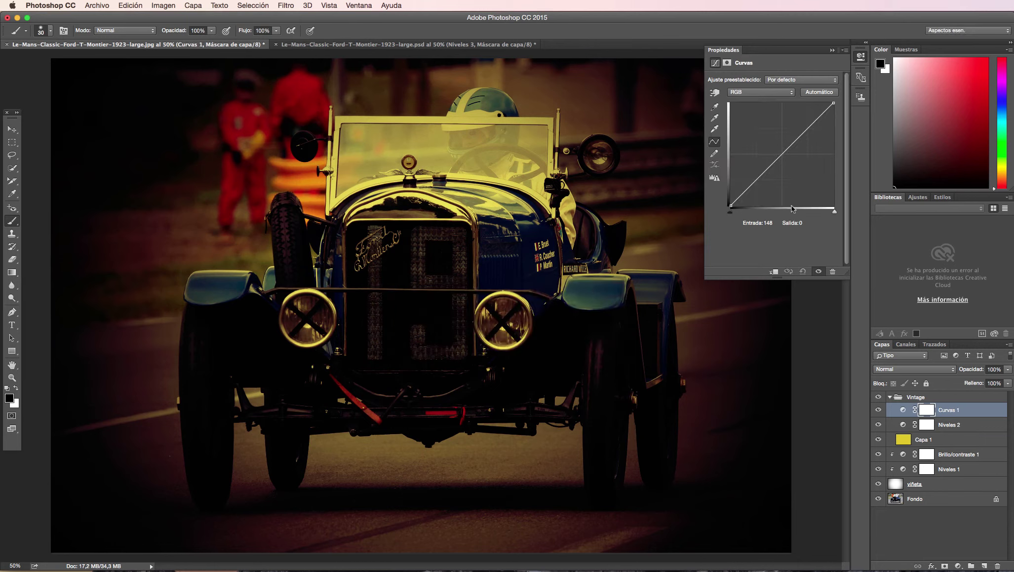
mouse_move(758, 181)
mouse_down()
mouse_move(753, 174)
mouse_move(792, 157)
mouse_up()
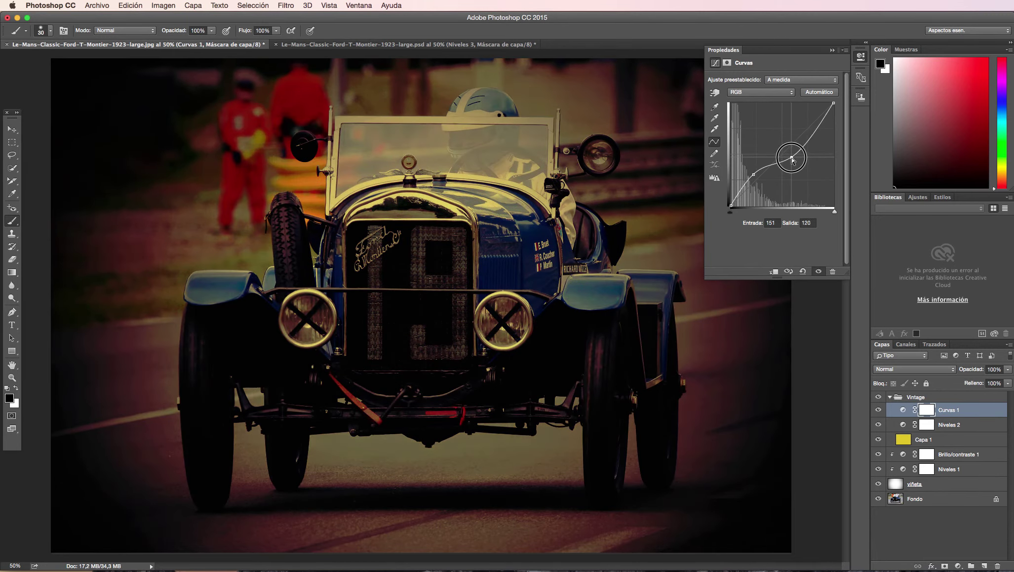
click(806, 143)
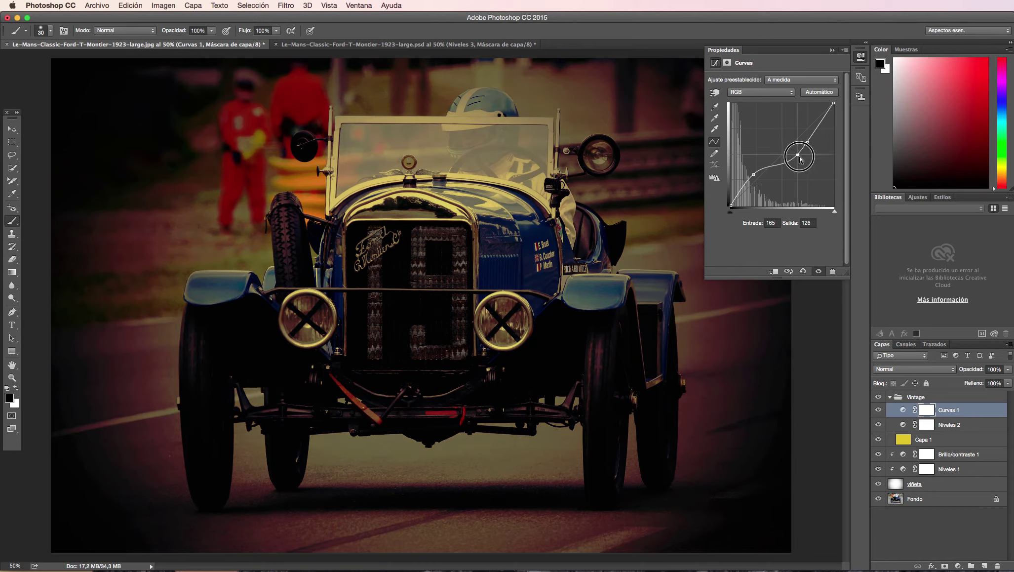
drag(793, 157, 808, 143)
click(807, 142)
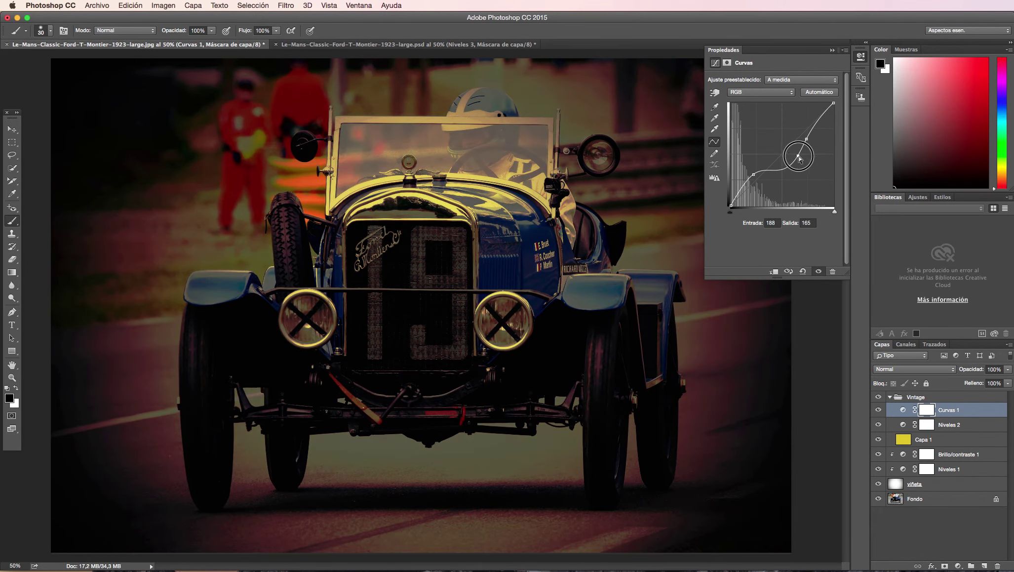
drag(798, 155, 796, 160)
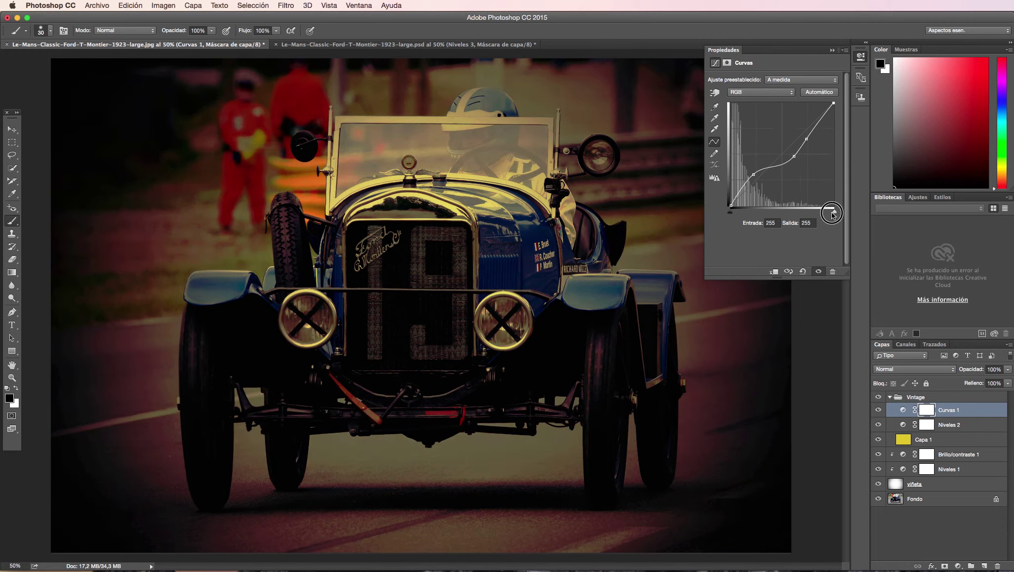
drag(832, 214, 835, 215)
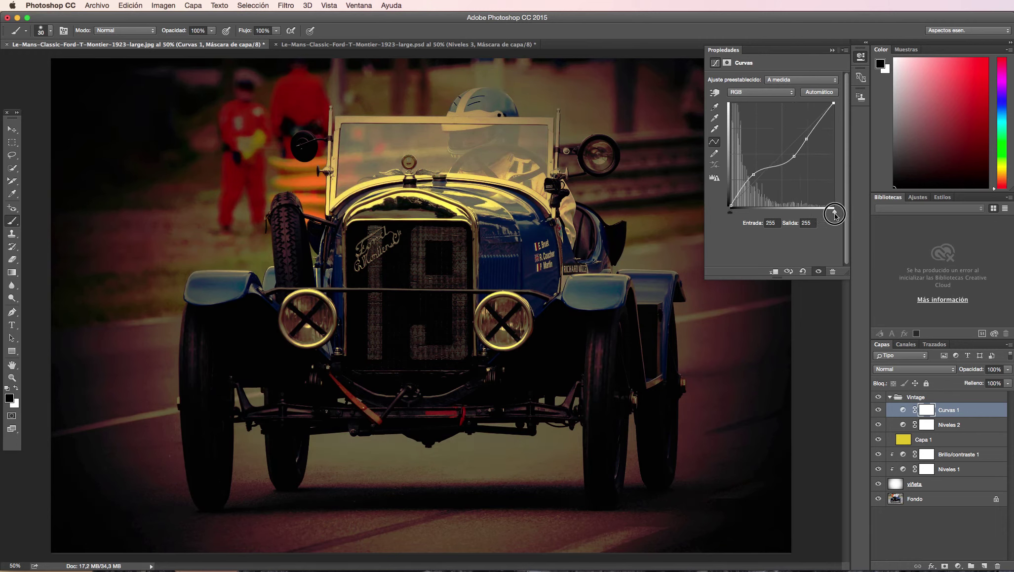
mouse_move(806, 139)
mouse_down()
mouse_move(812, 128)
mouse_move(787, 141)
mouse_up()
mouse_move(754, 172)
mouse_down()
mouse_move(764, 184)
mouse_move(777, 149)
mouse_move(819, 127)
mouse_move(779, 152)
mouse_move(755, 188)
mouse_up()
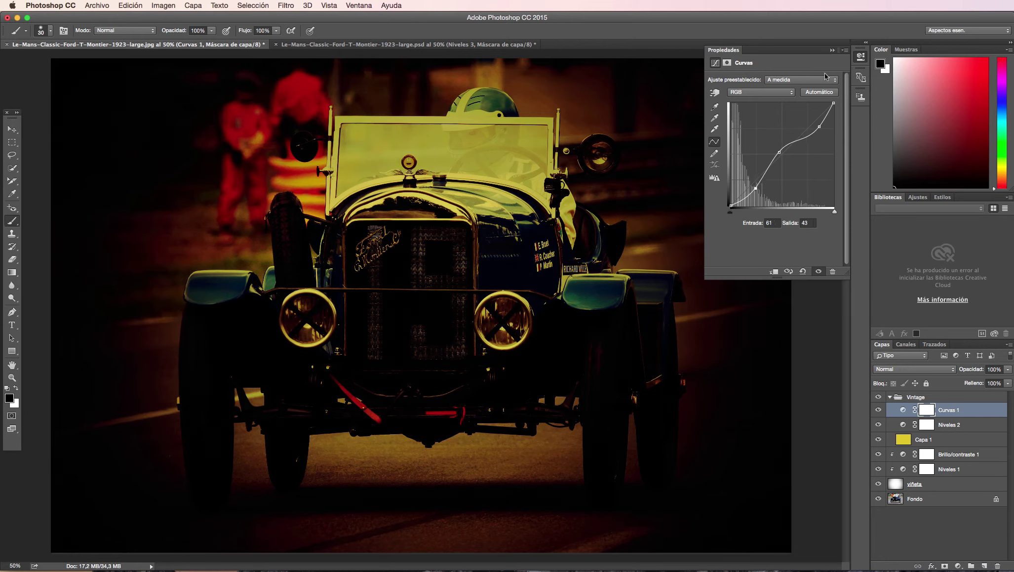
click(833, 50)
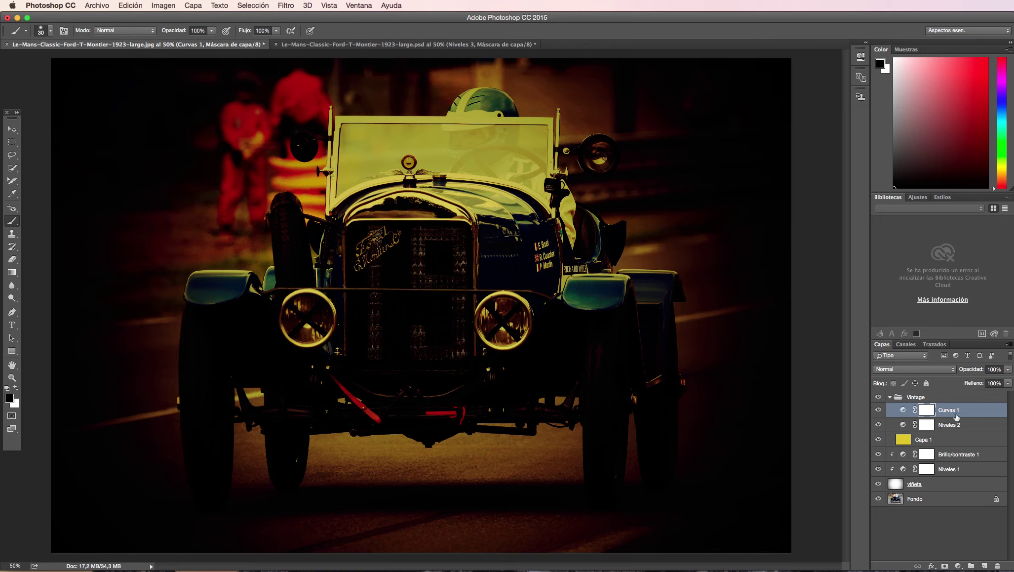
- Lower the yellow fill layer Capa 1's opacity from 60% to 46%
click(928, 440)
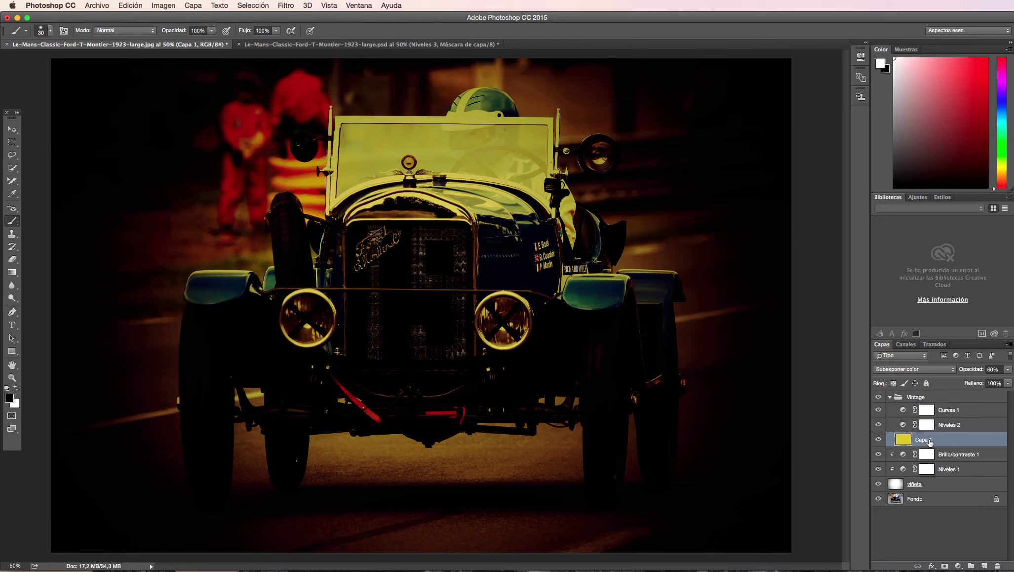
click(1008, 370)
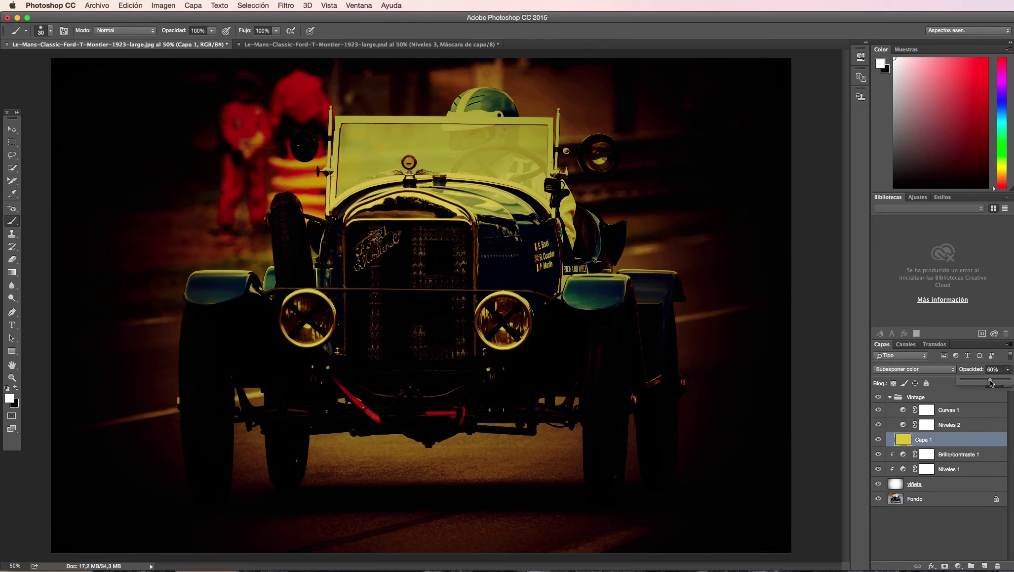
drag(990, 383, 983, 384)
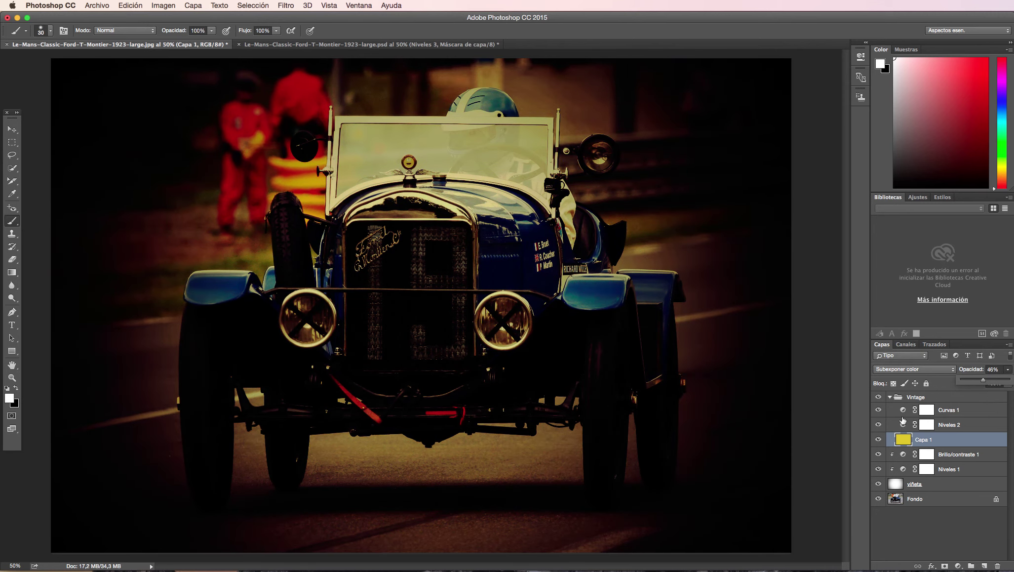
- Toggle Curvas 1 off and on to compare, then collapse the Vintage group
click(878, 411)
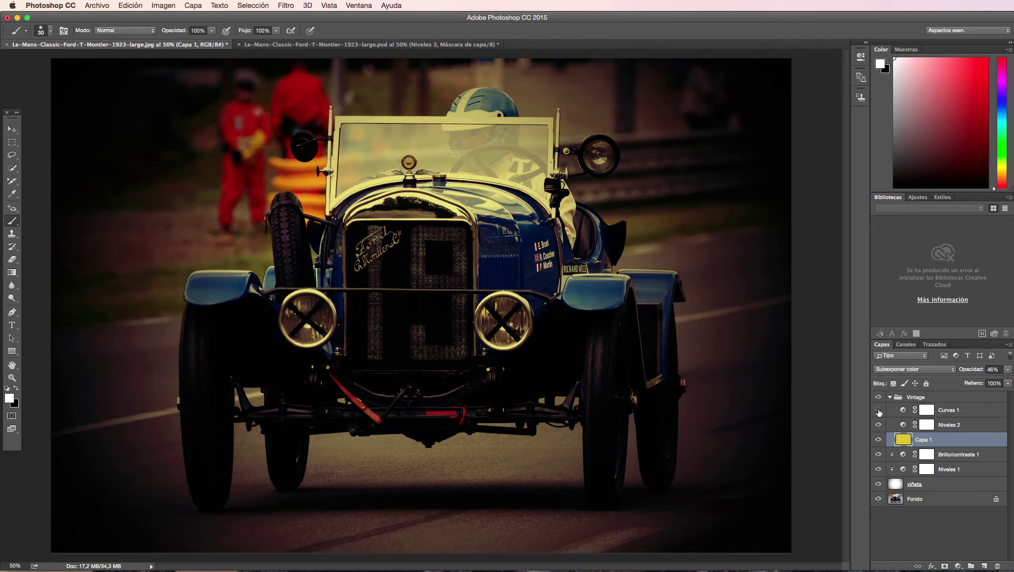
click(879, 409)
click(879, 410)
click(891, 397)
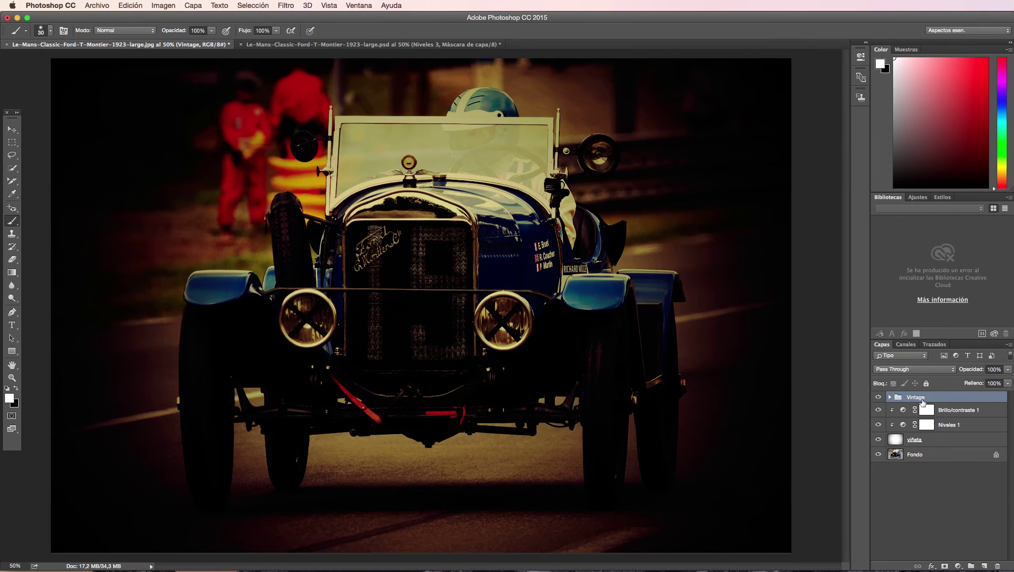
click(879, 397)
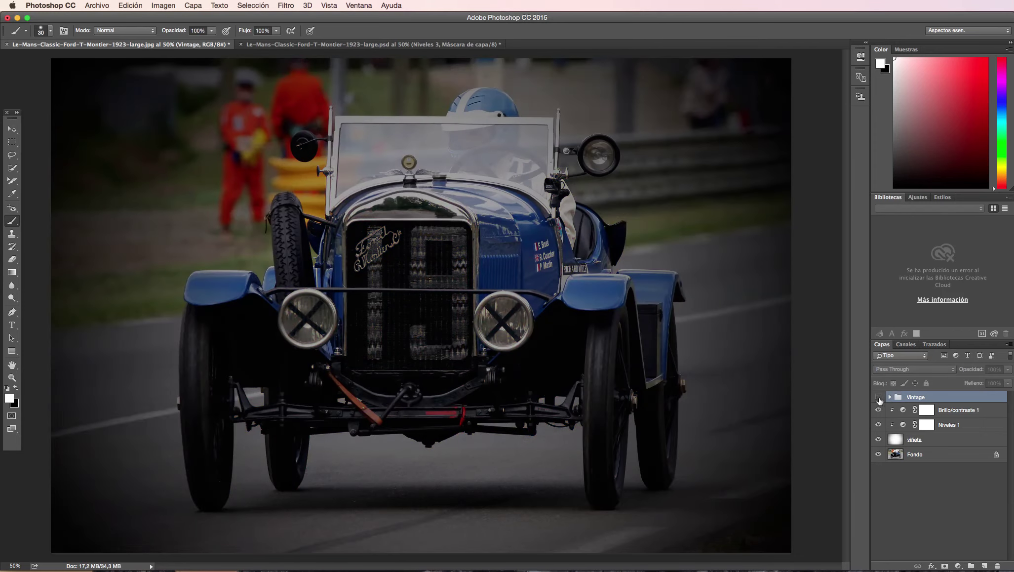
click(879, 398)
click(878, 397)
click(889, 397)
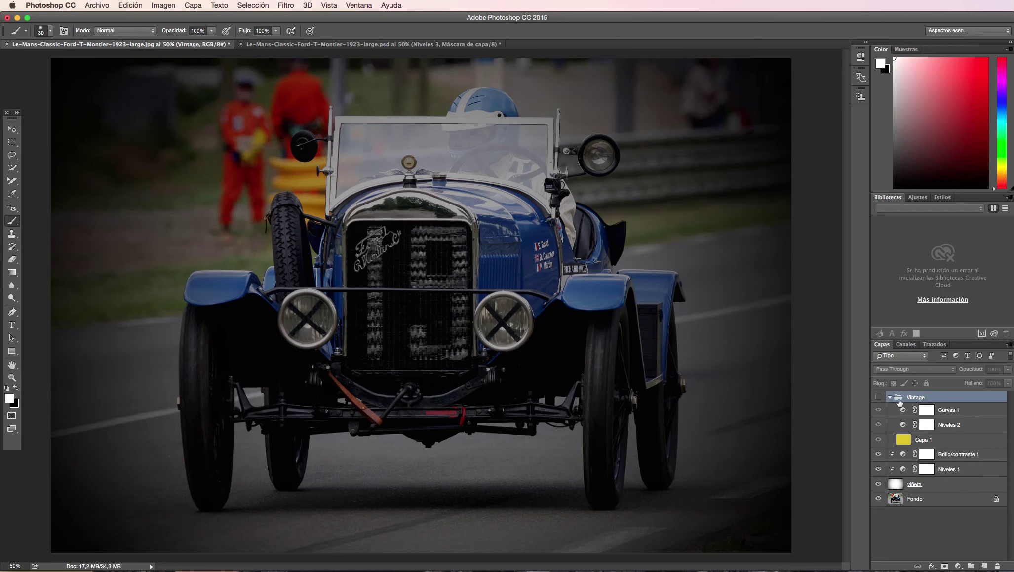
click(890, 397)
click(878, 397)
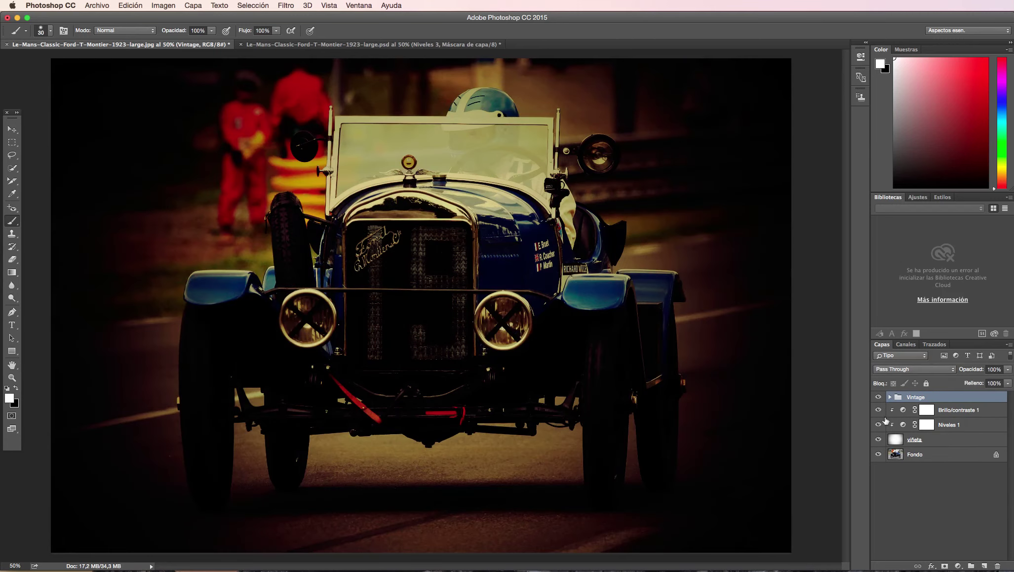
click(879, 397)
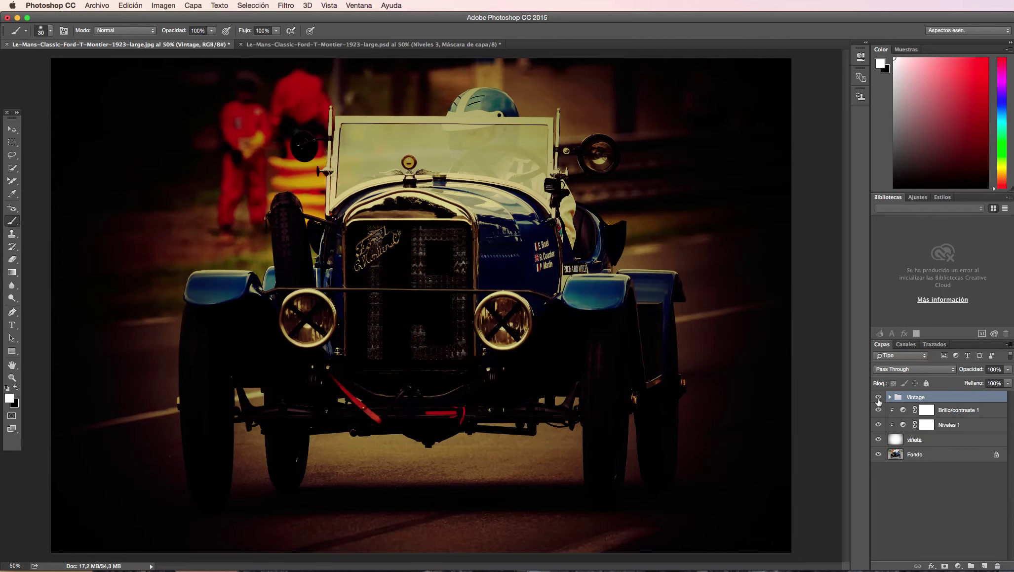
click(879, 398)
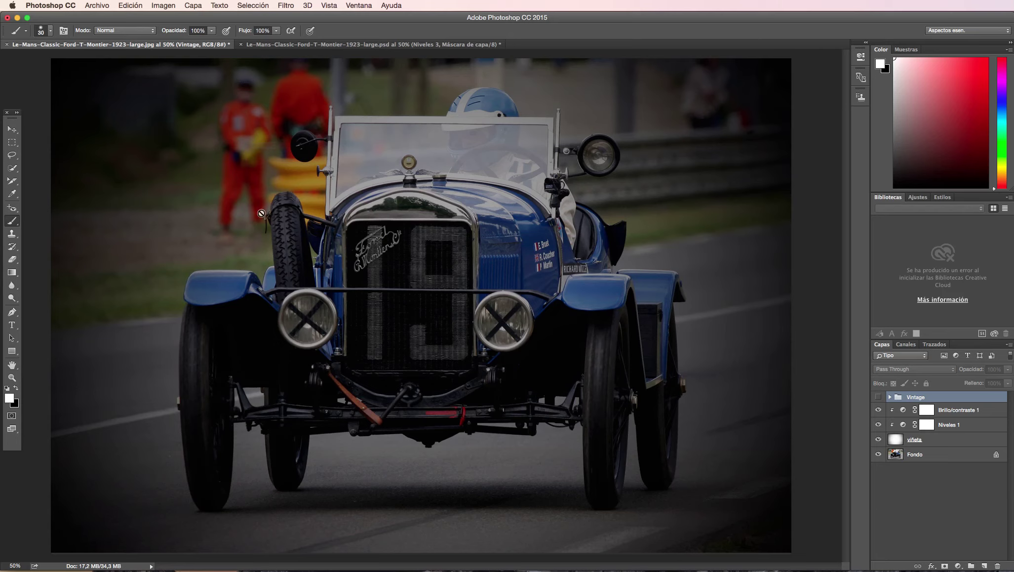
click(878, 397)
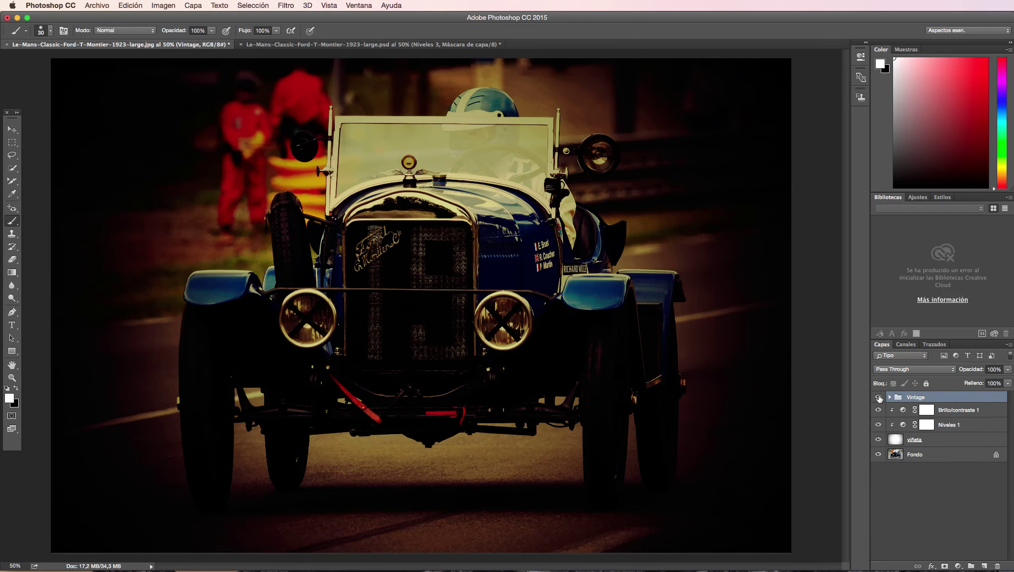